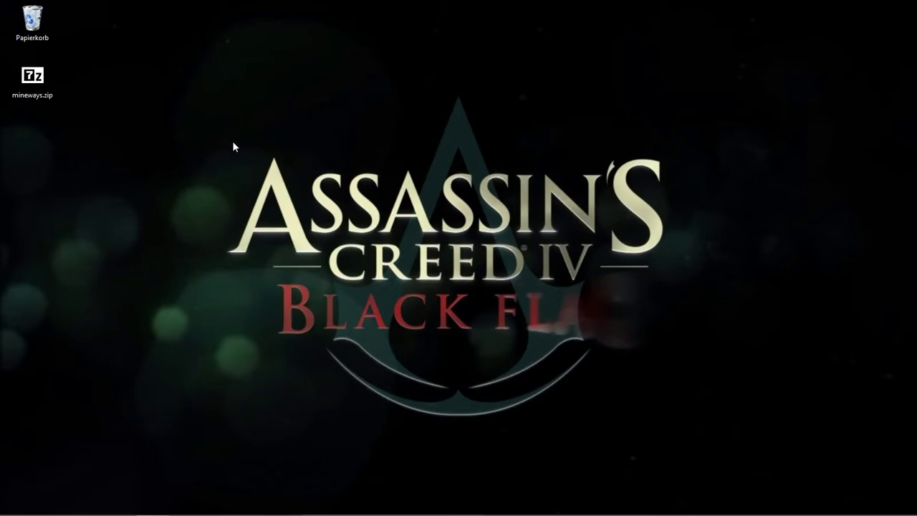
Step: Extract mineways.zip onto the desktop with 7-Zip and open the new mineways folder
right_click(38, 82)
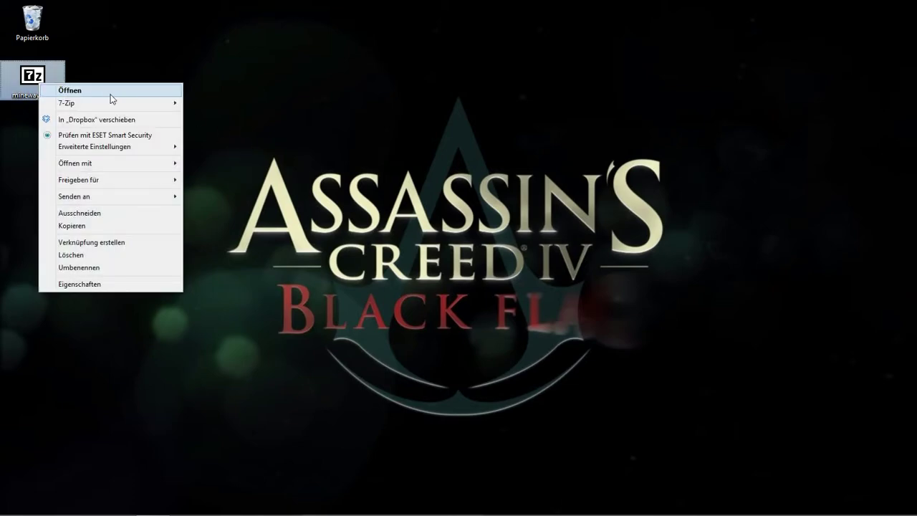
mouse_move(108, 103)
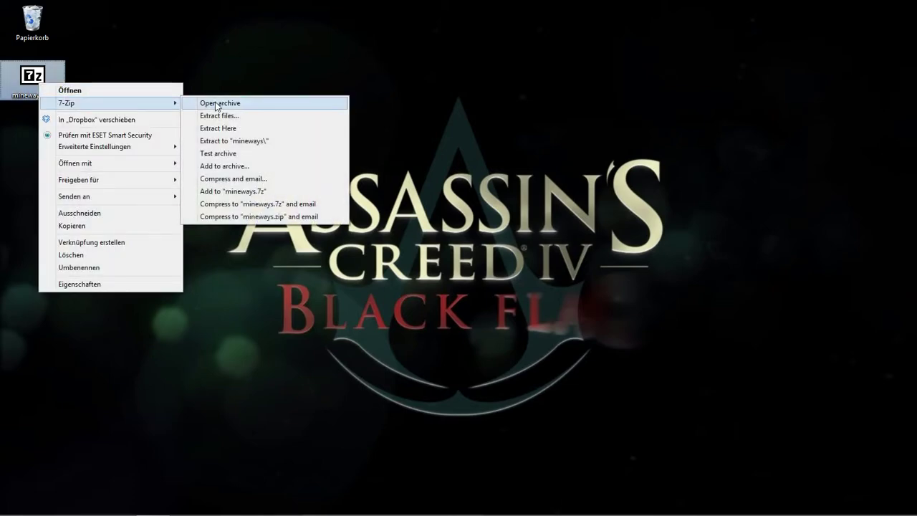
left_click(228, 144)
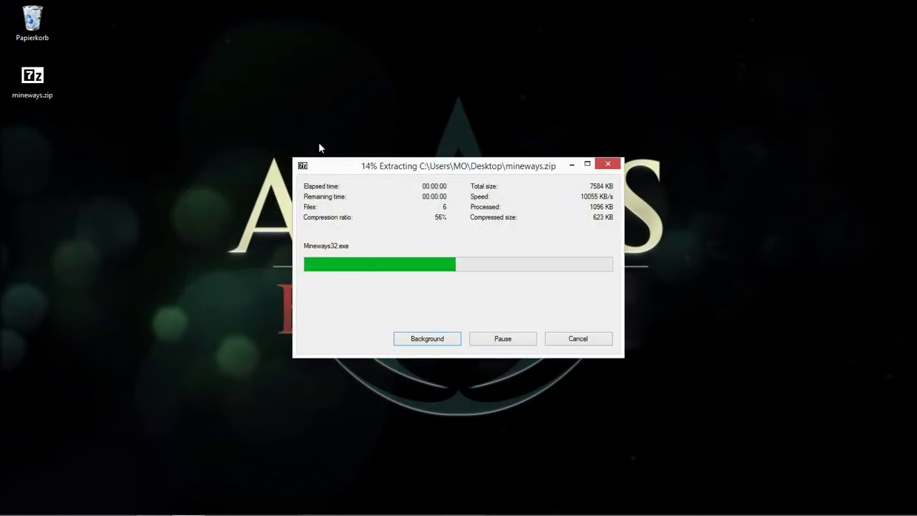
double_click(45, 150)
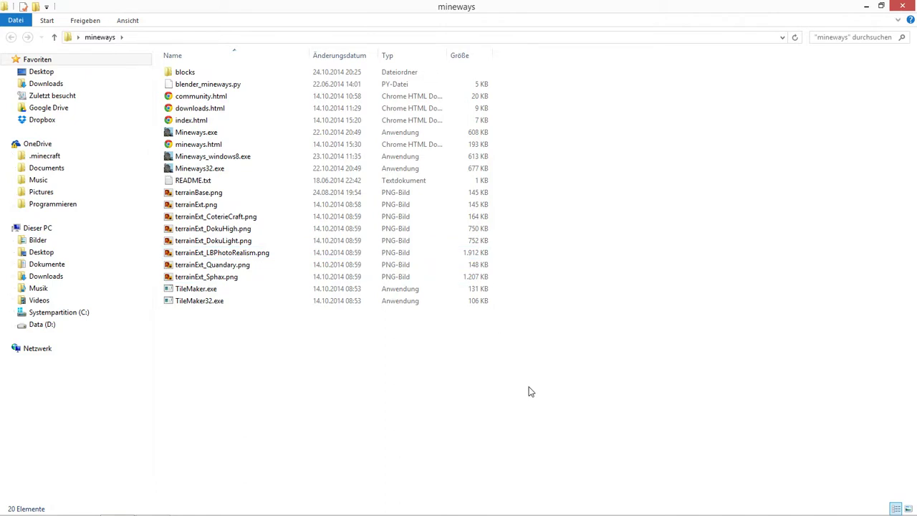
Step: Launch Mineways.exe and load the Let's Play welt world
double_click(269, 139)
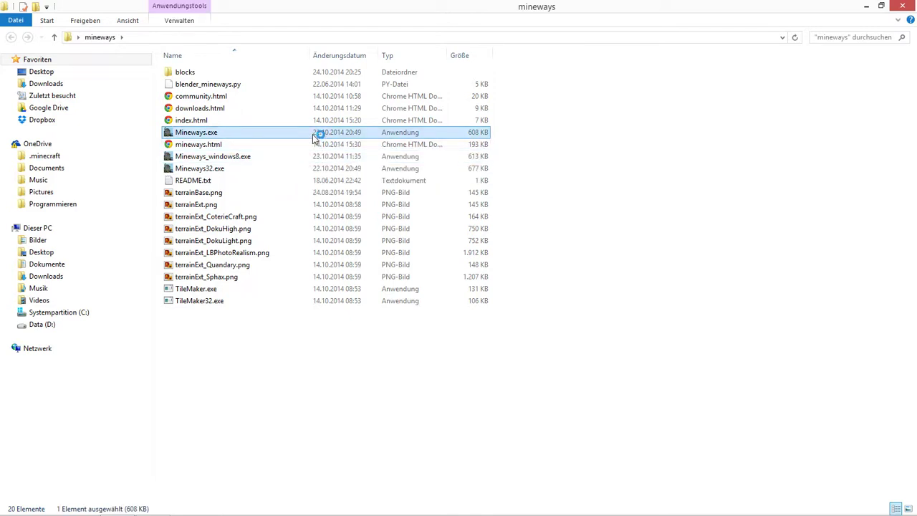
left_click(576, 323)
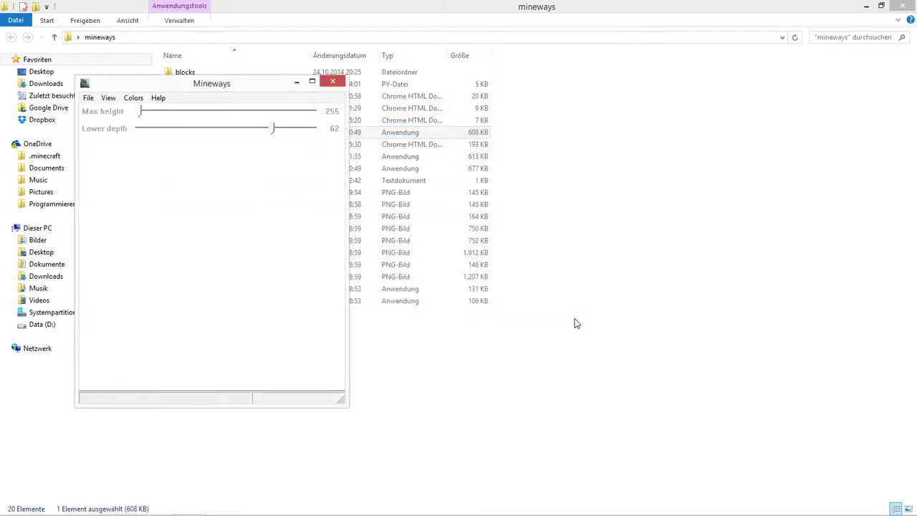
left_click_drag(255, 92, 685, 124)
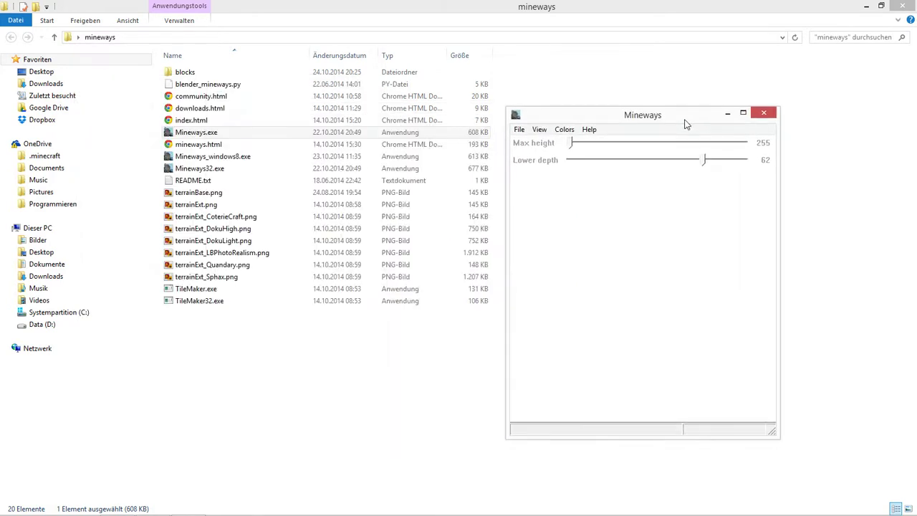
left_click(522, 133)
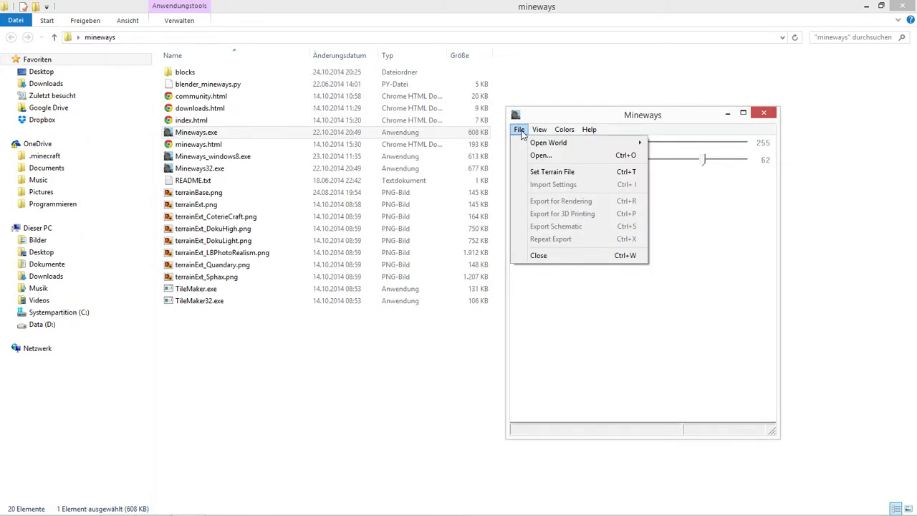
mouse_move(567, 143)
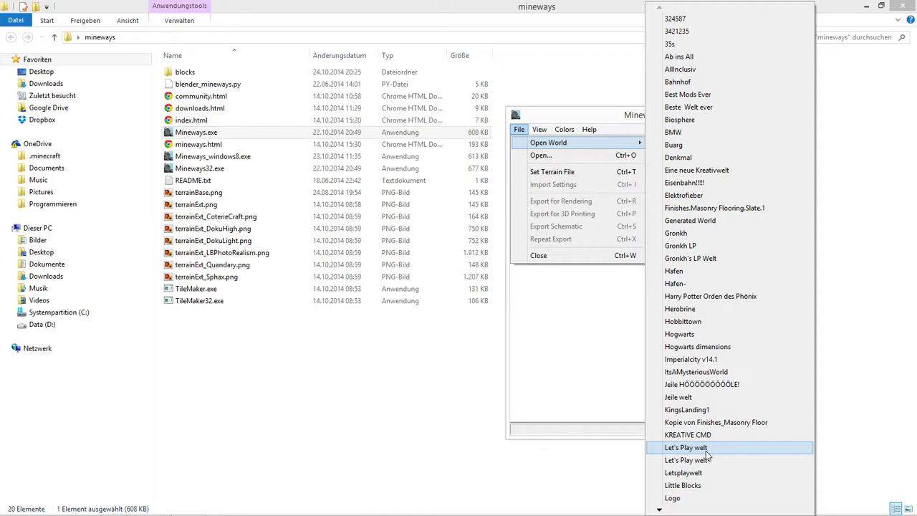
left_click(749, 462)
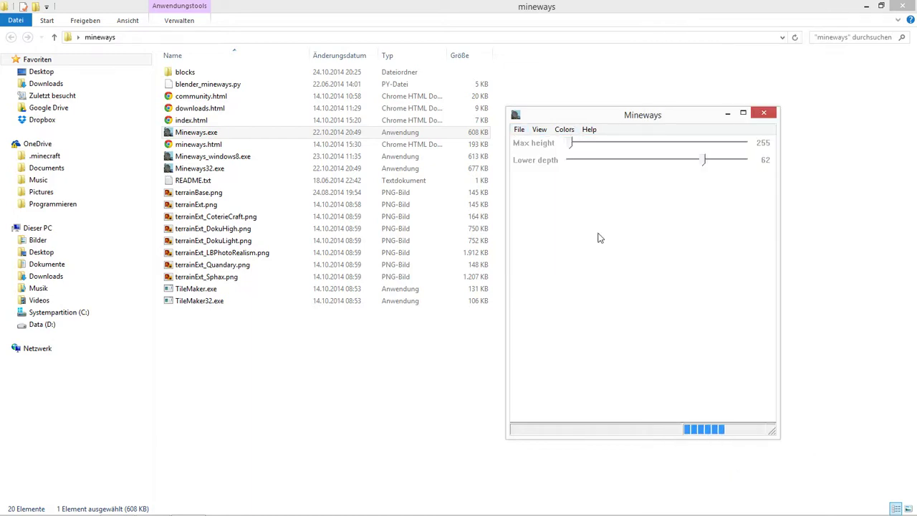
Step: Select the area around the brown building by the river, accepting lower depth 33
scroll(666, 329, "up", 5)
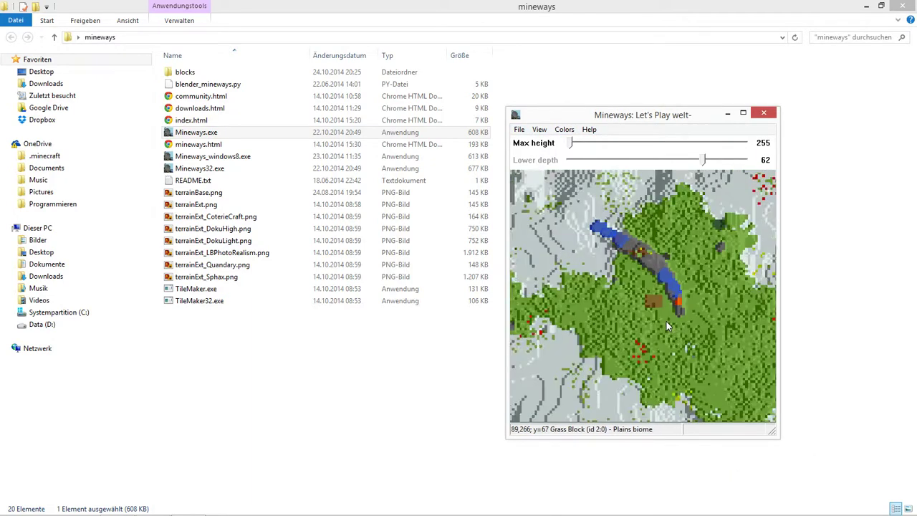
scroll(667, 321, "up", 2)
mouse_move(640, 274)
left_mouse_down()
mouse_move(592, 209)
mouse_move(608, 209)
left_mouse_up()
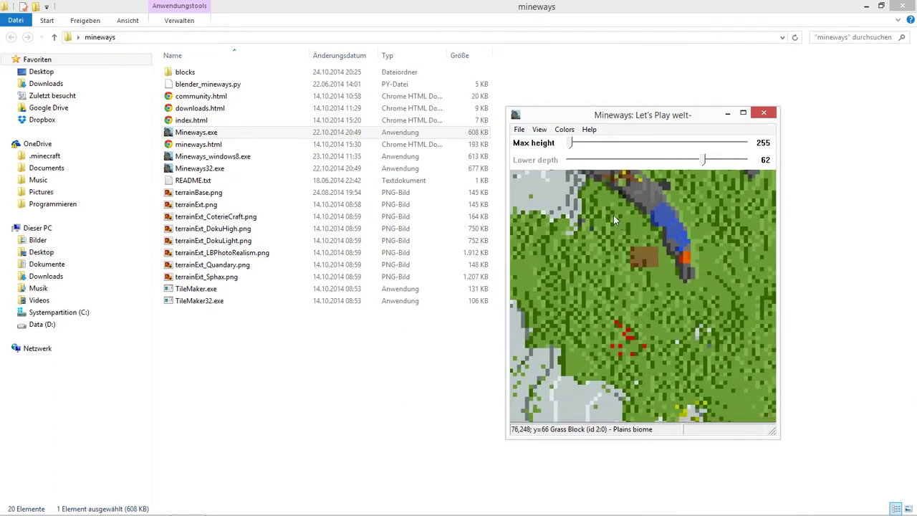
right_click_drag(613, 214, 694, 288)
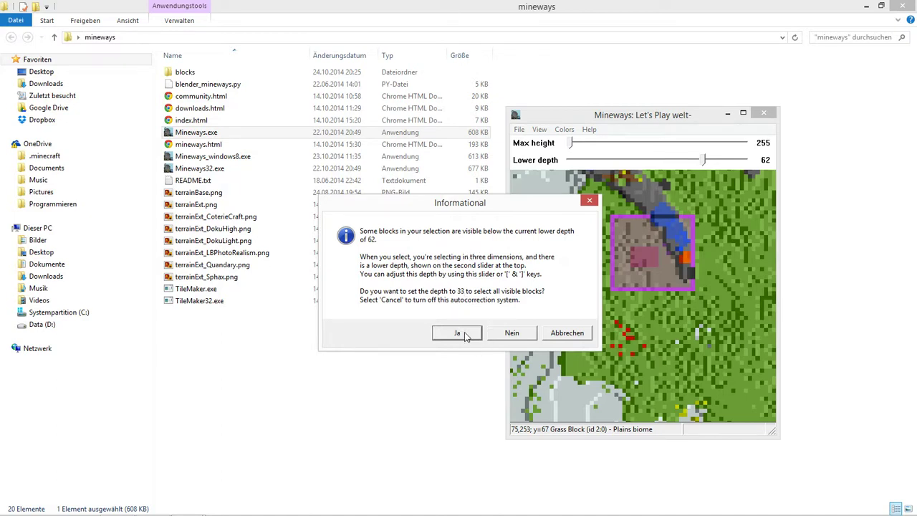
left_click(457, 333)
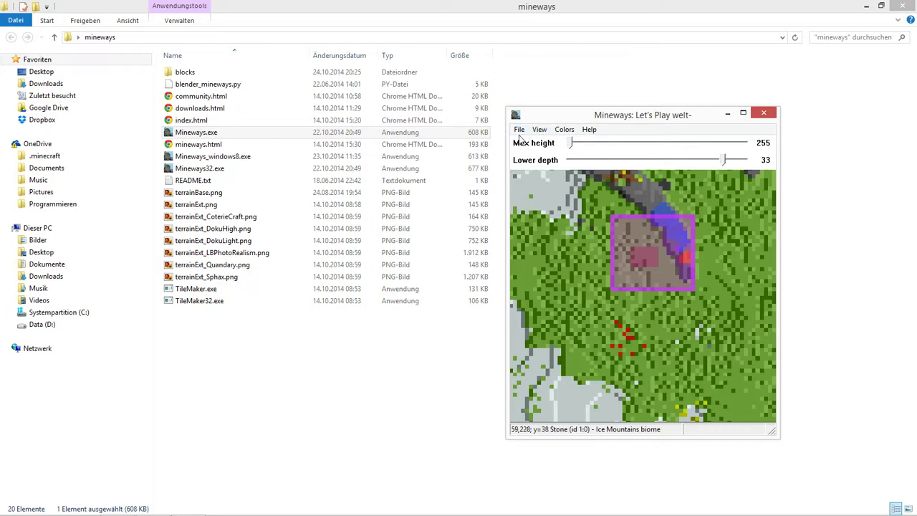
Step: Browse the terrain texture PNGs in the Set Terrain File chooser, previewing terrainExt_DokuHigh
left_click(524, 133)
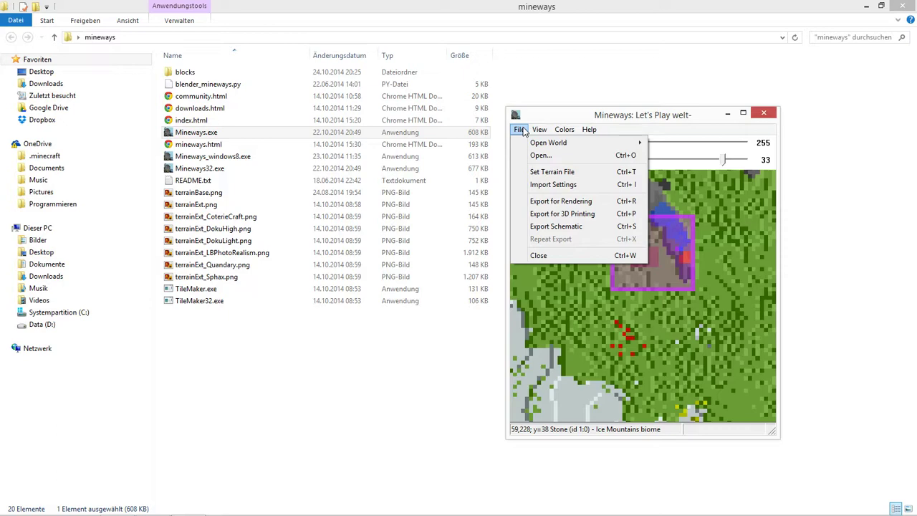
left_click(552, 173)
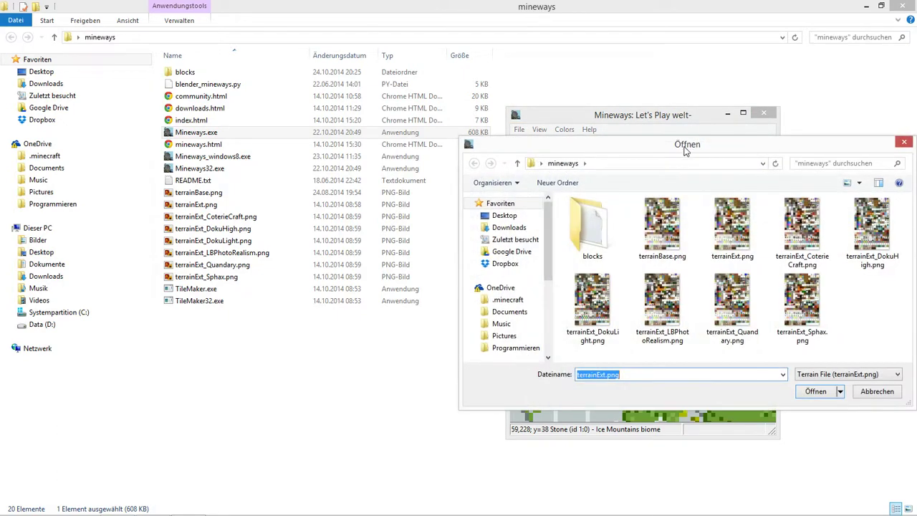
left_click_drag(684, 145, 528, 77)
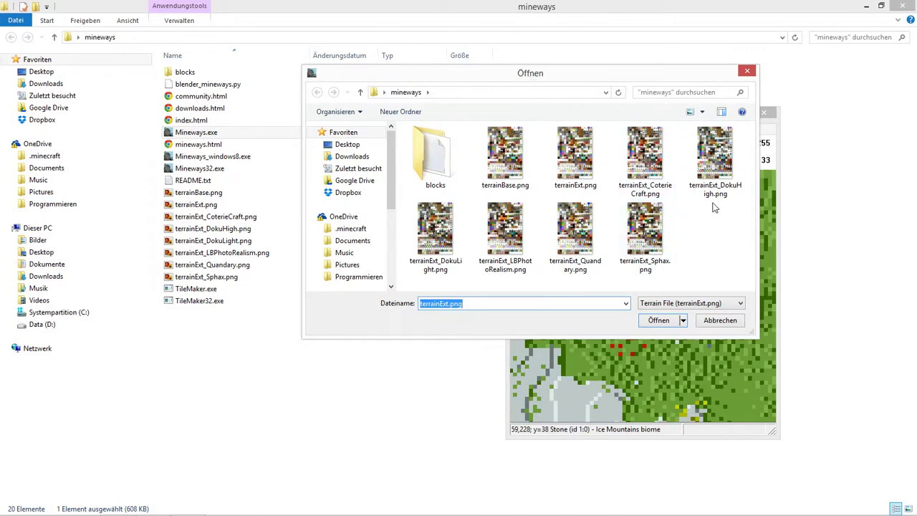
left_click(711, 170)
scroll(634, 233, "up", 2, "ctrl")
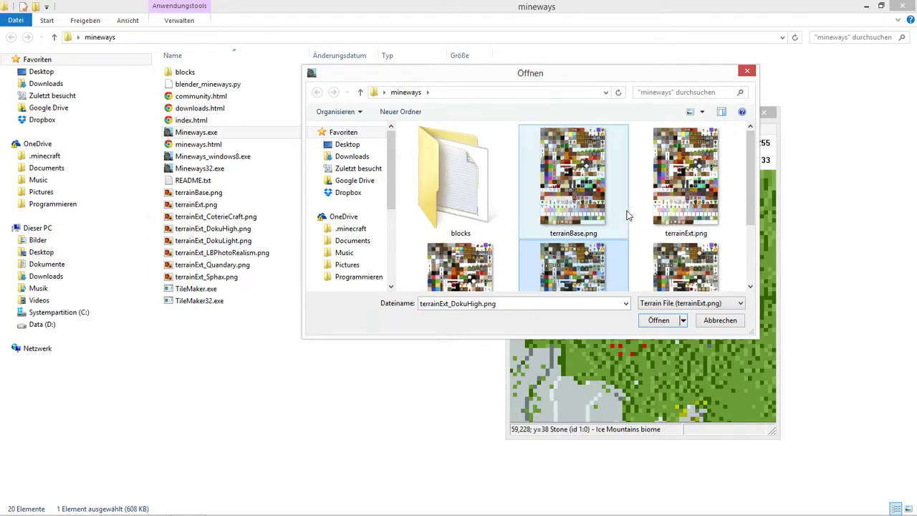
scroll(625, 220, "down", 3)
scroll(635, 215, "down", 2)
scroll(525, 239, "up", 3)
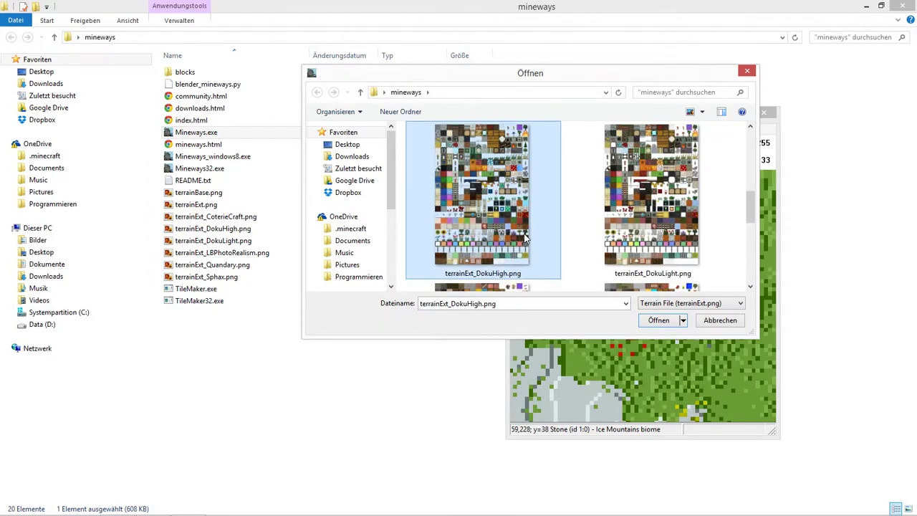
scroll(525, 239, "down", 2)
Step: Compare terrainExt_Sphax and terrainExt_Quandary, then load terrainExt_LBPhotoRealism.png as the terrain texture
left_click(525, 239)
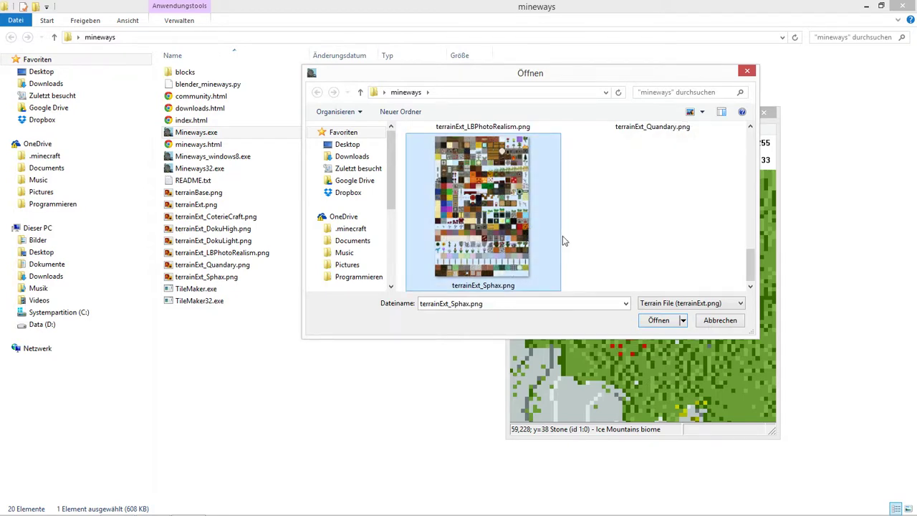
scroll(581, 241, "up", 2)
left_click(599, 244)
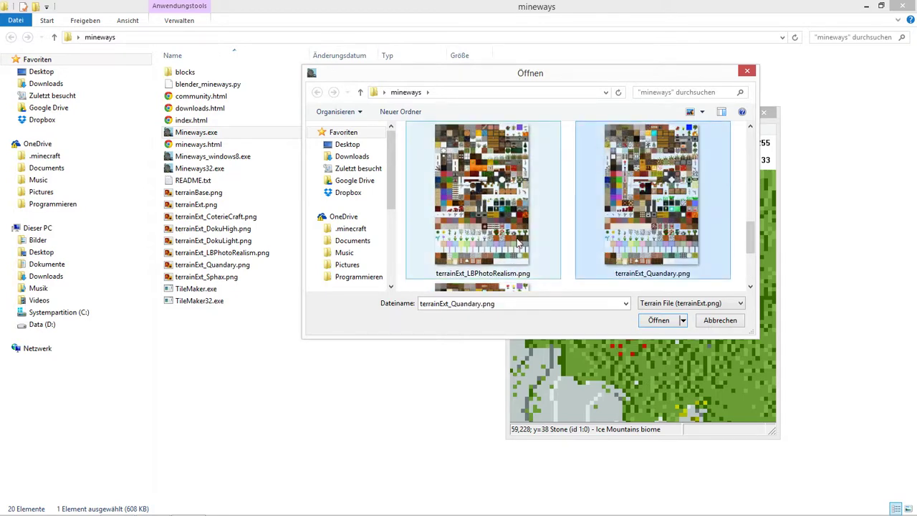
double_click(519, 244)
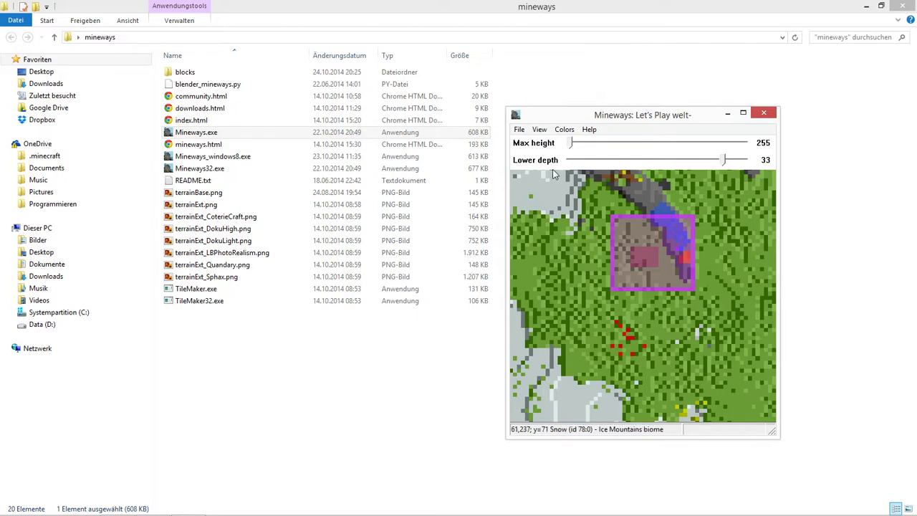
left_click(519, 129)
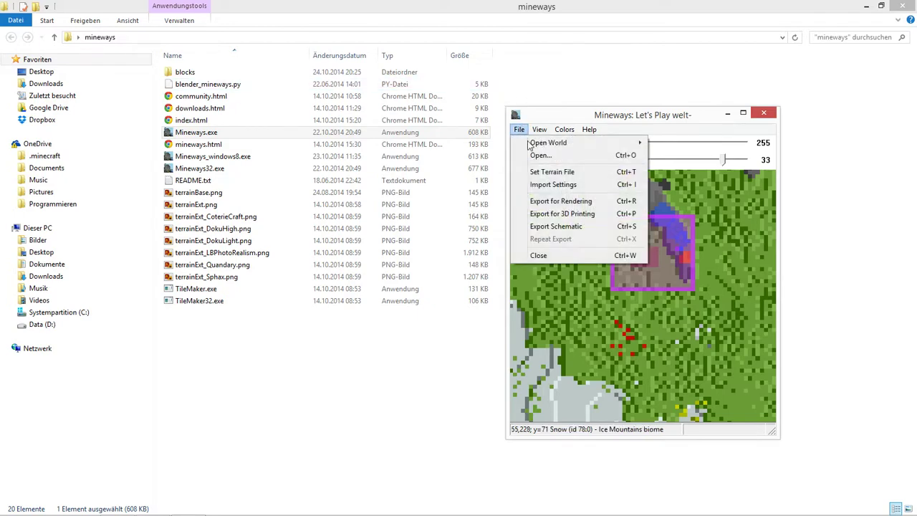
Step: Start the rendering export and create a new folder named Welt on the Desktop
left_click(592, 203)
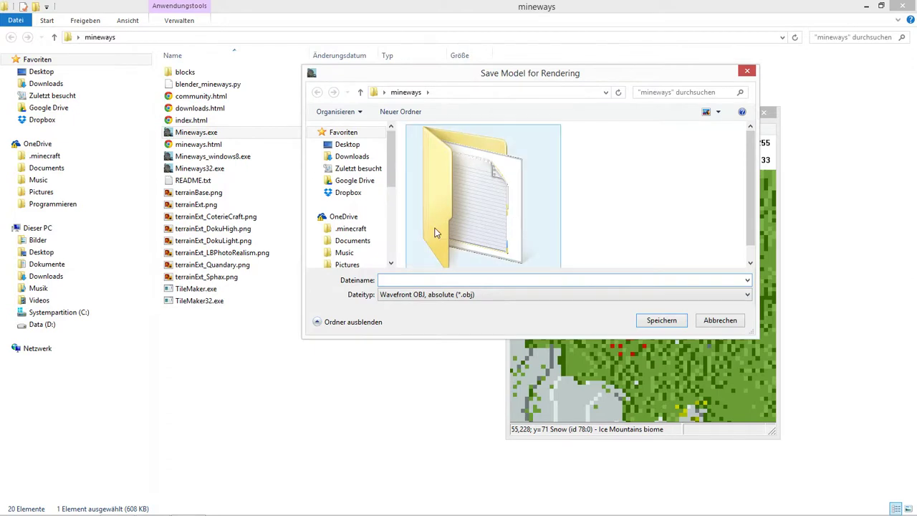
scroll(395, 192, "down", 2)
scroll(395, 192, "down", 2)
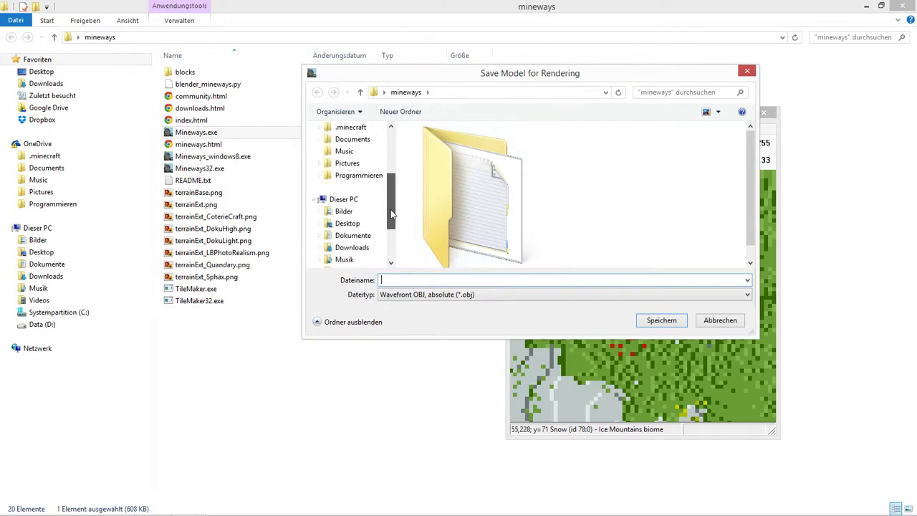
left_click(349, 224)
right_click(565, 208)
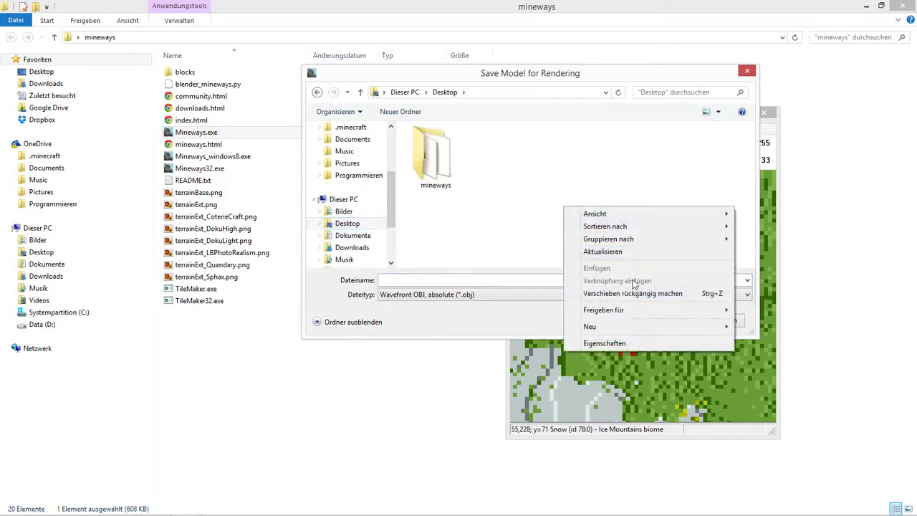
mouse_move(616, 326)
left_click(753, 327)
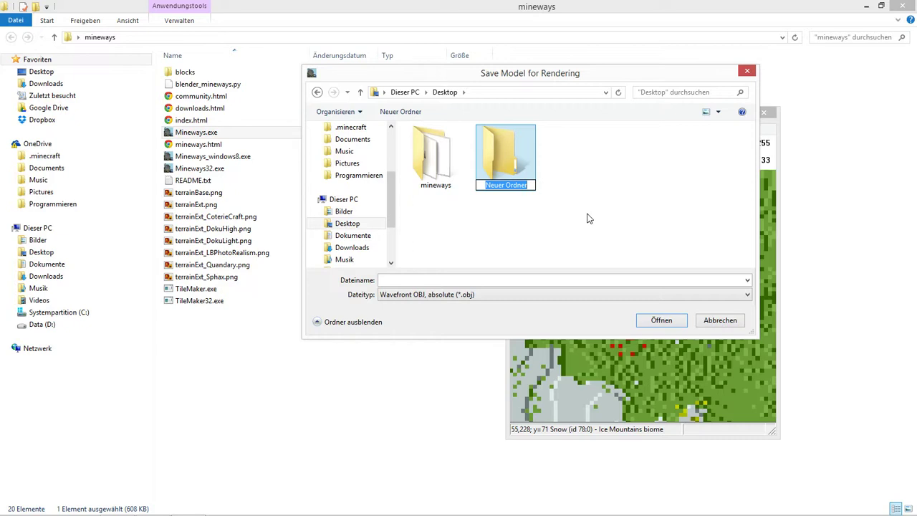
type("wELT")
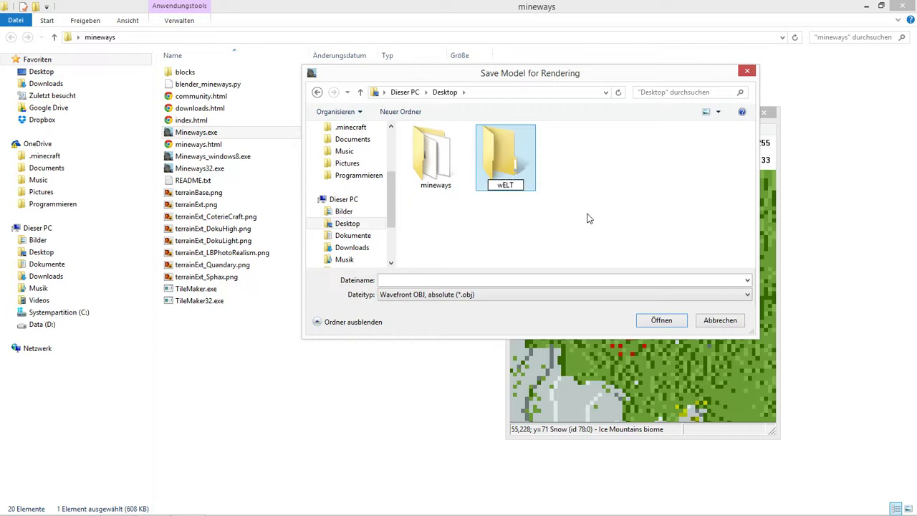
key("BackSpace")
key("BackSpace")
key("BackSpace")
type("Welt")
key("Return")
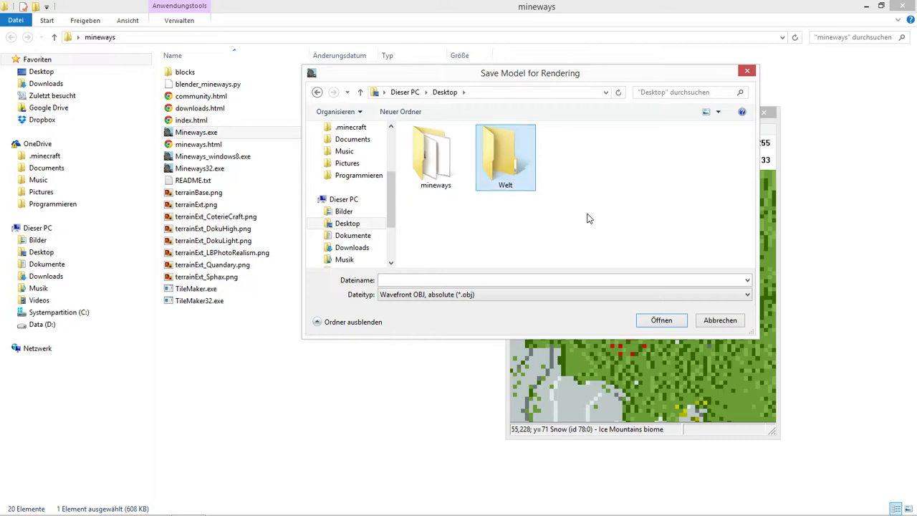
Step: Save the model as Render in Welt and export with full colour texture patterns
double_click(504, 154)
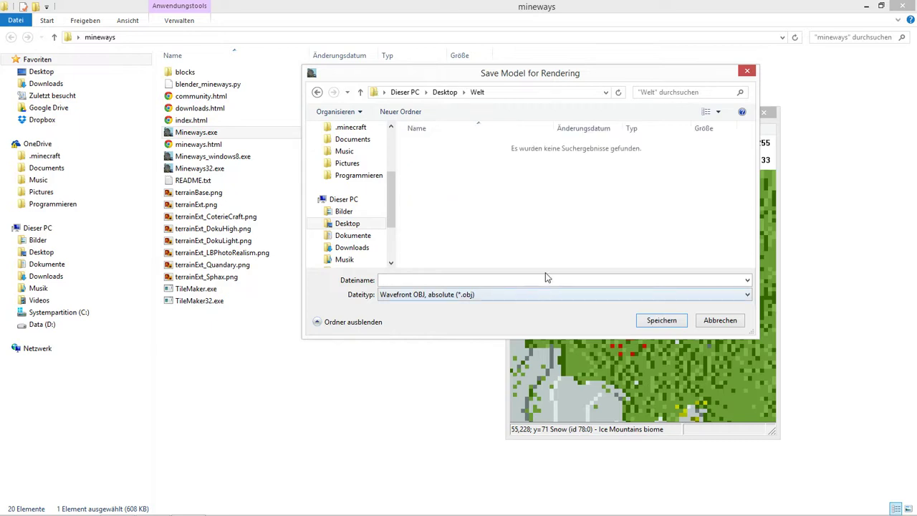
left_click(546, 279)
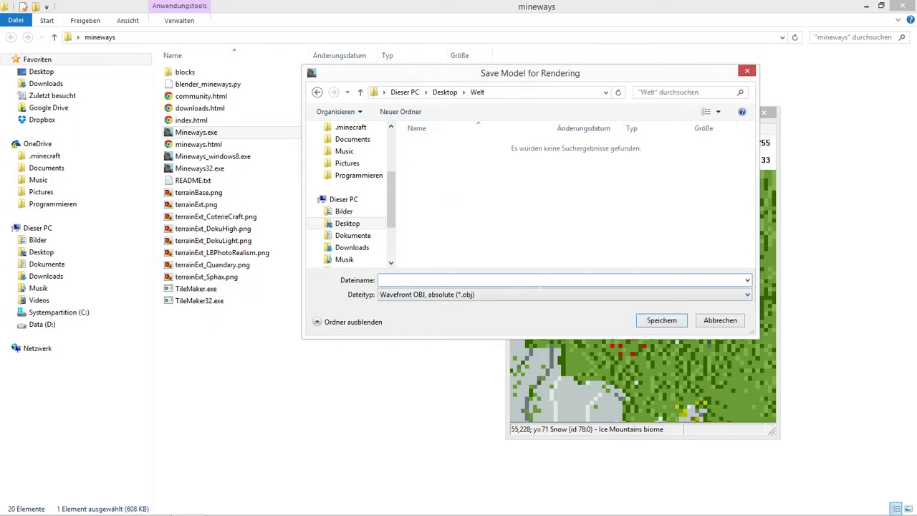
type("Render")
left_click(670, 322)
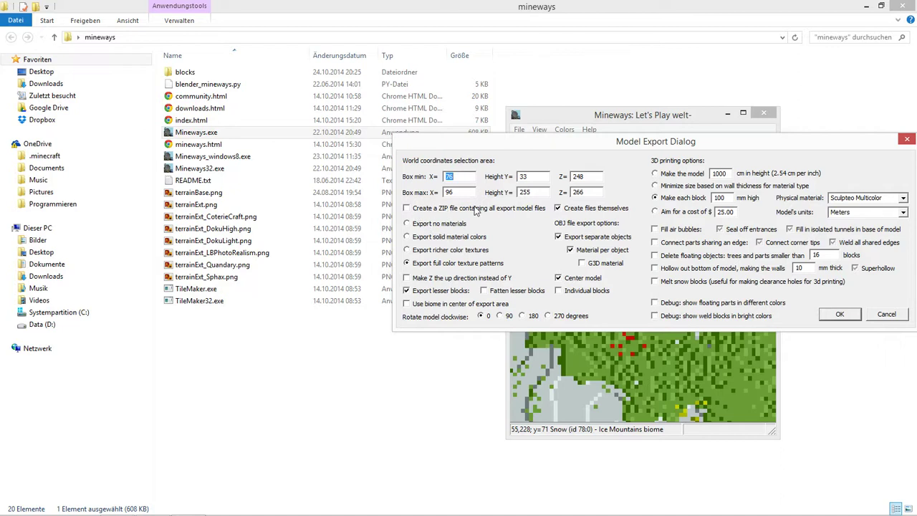
left_click(850, 322)
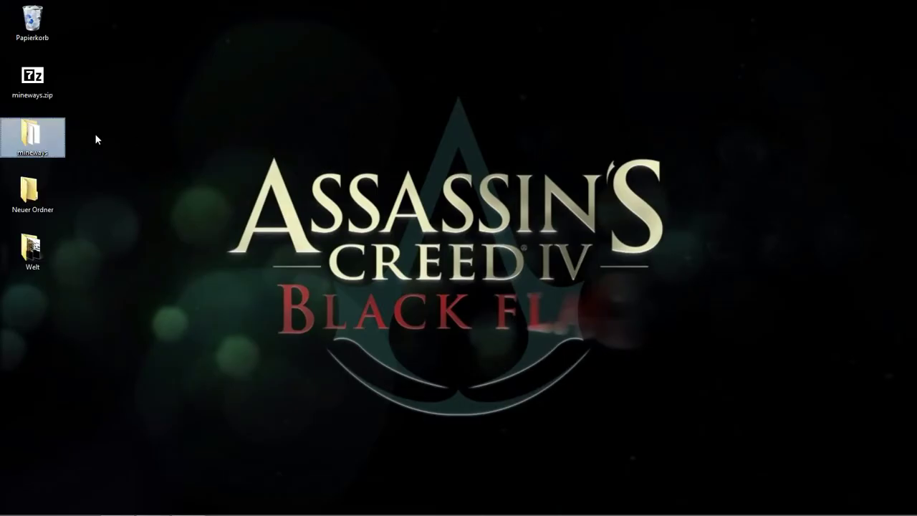
Step: Open Render-RGBA.png from the Welt folder in Windows Photo Viewer
double_click(31, 248)
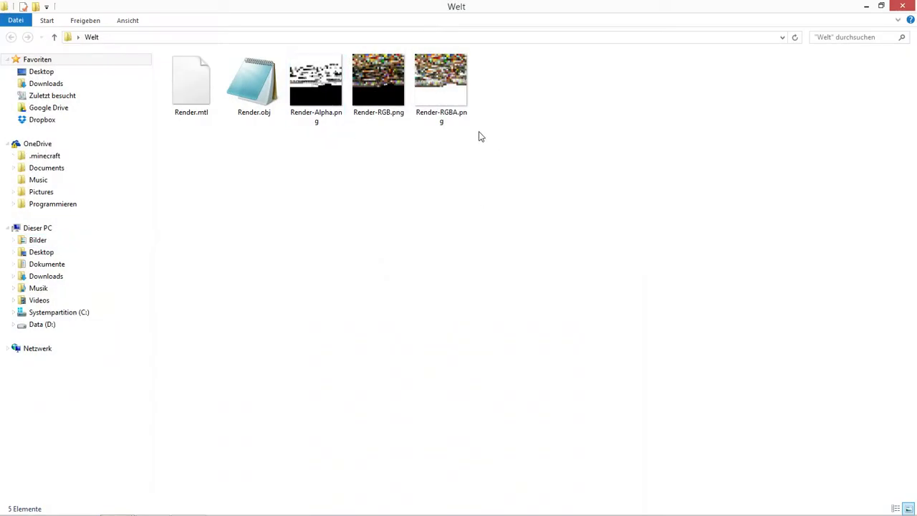
left_click(426, 101)
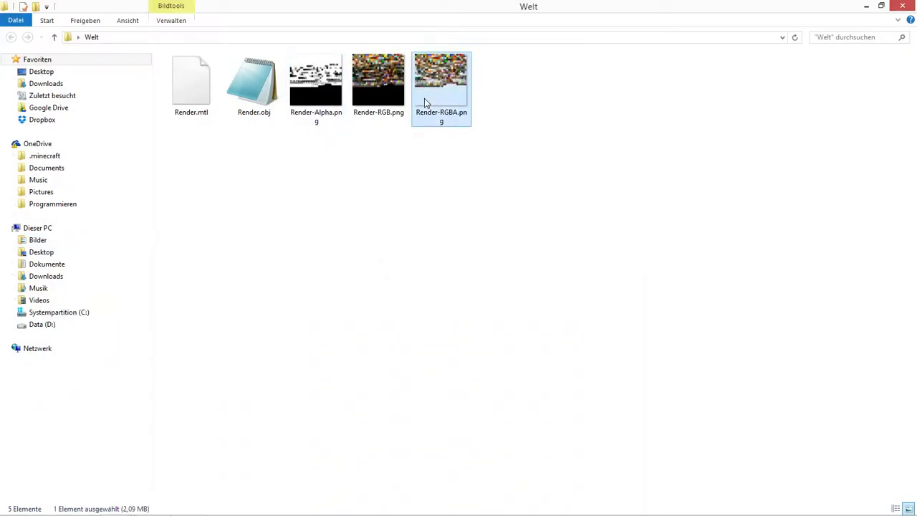
right_click(424, 102)
left_click(461, 170)
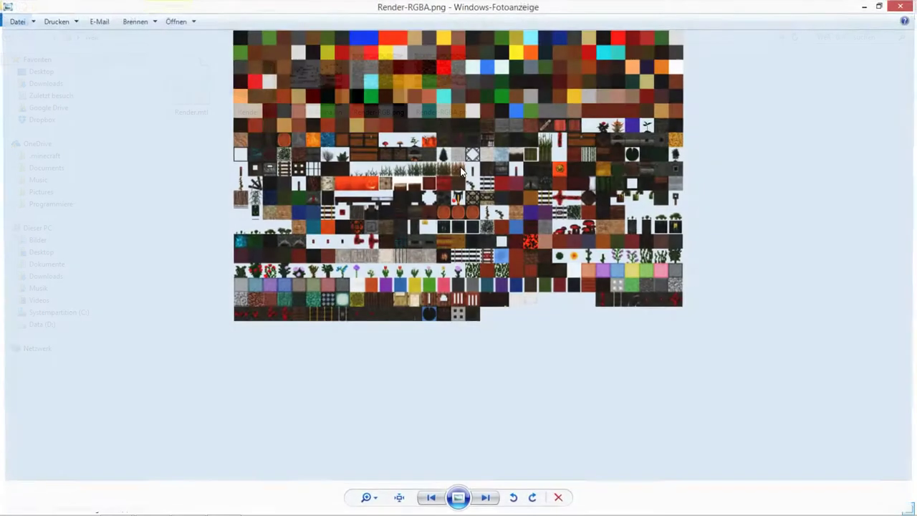
Step: Zoom across the texture sheet, browse to the Alpha and RGB textures, then close the viewer
scroll(502, 183, "up", 5)
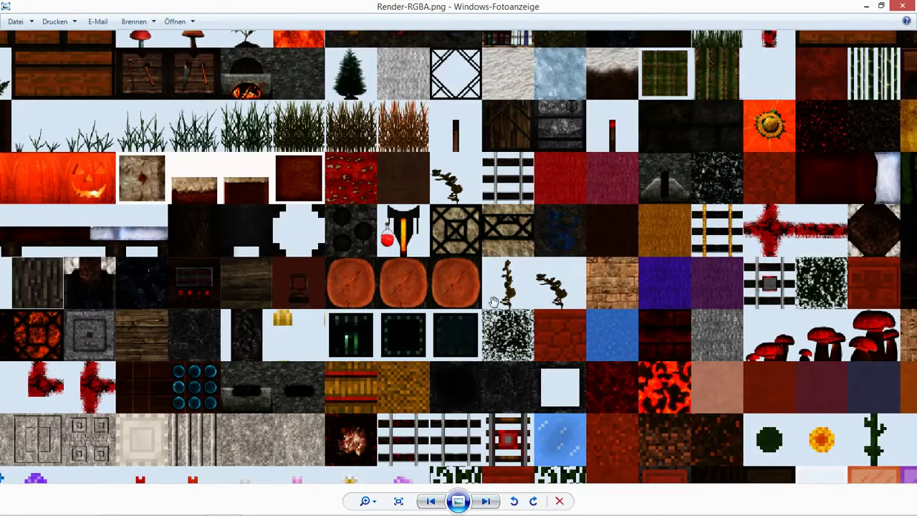
left_click_drag(494, 302, 608, 195)
scroll(460, 167, "up", 4)
scroll(529, 294, "down", 3)
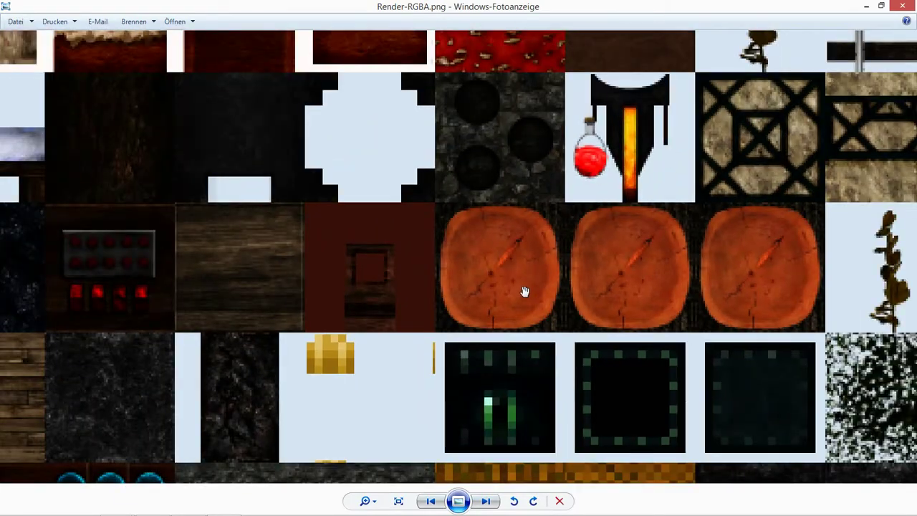
key("Left")
key("Left")
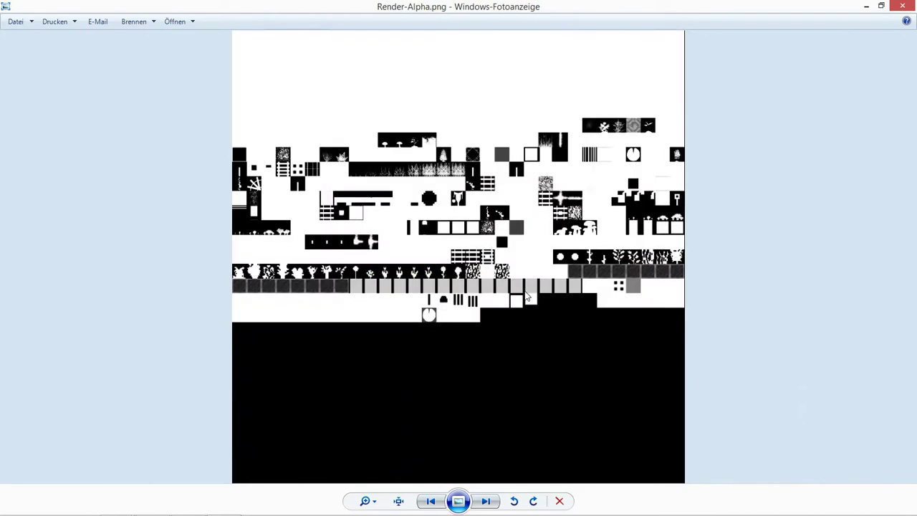
key("Left")
left_click(904, 5)
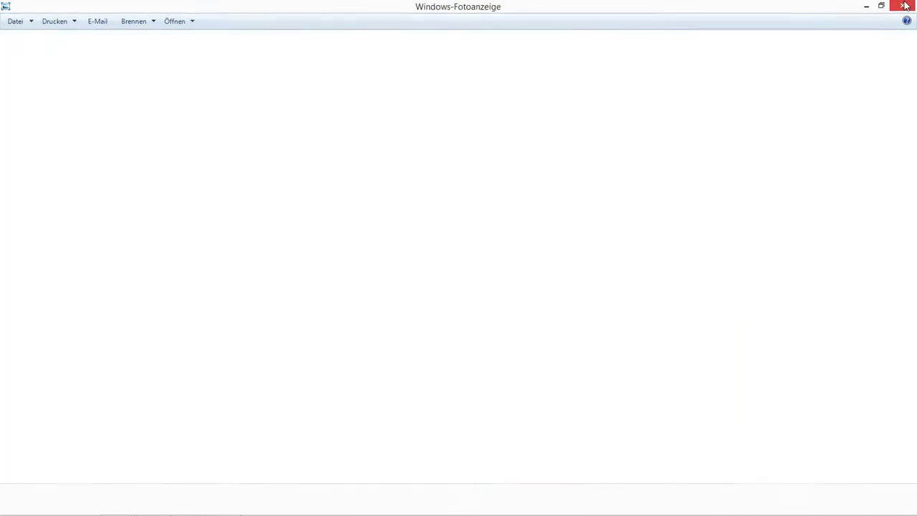
Step: Bring back the mineways folder and check that its blocks subfolder holds only _readme.txt
left_click(866, 6)
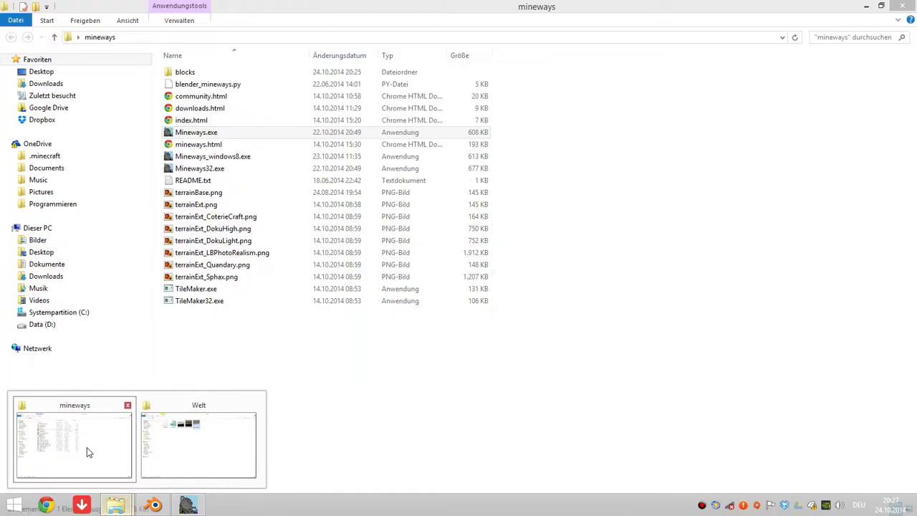
left_click(86, 447)
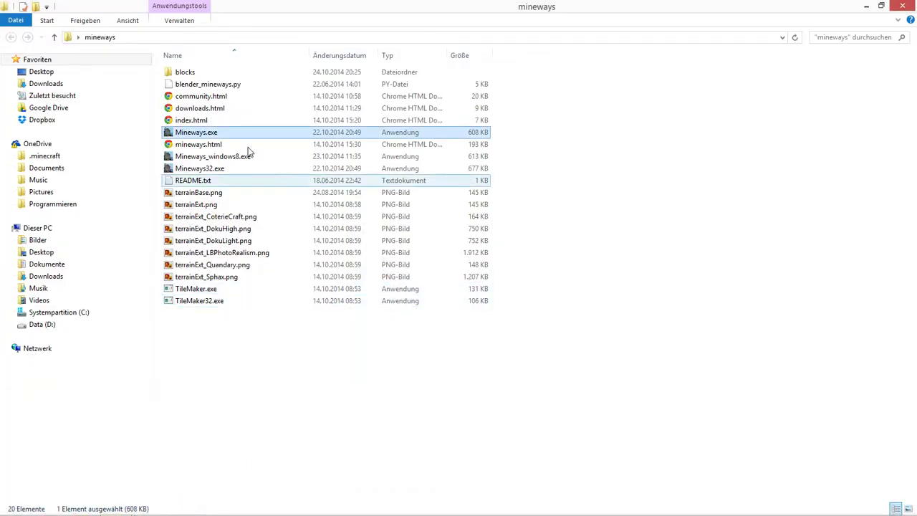
double_click(232, 72)
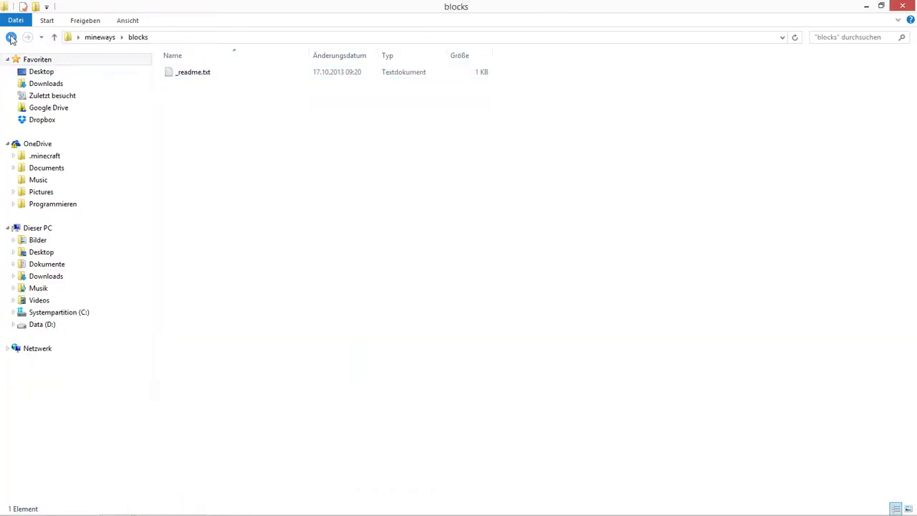
left_click(11, 37)
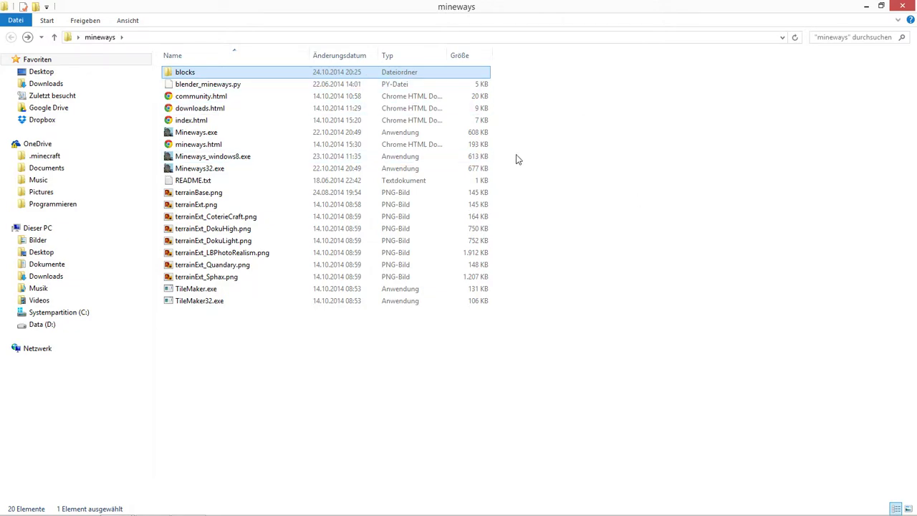
key("super+e")
Step: Snap the new Explorer window right and browse to AppData\Roaming\.minecraft\resourcepacks
left_click_drag(462, 14, 898, 22)
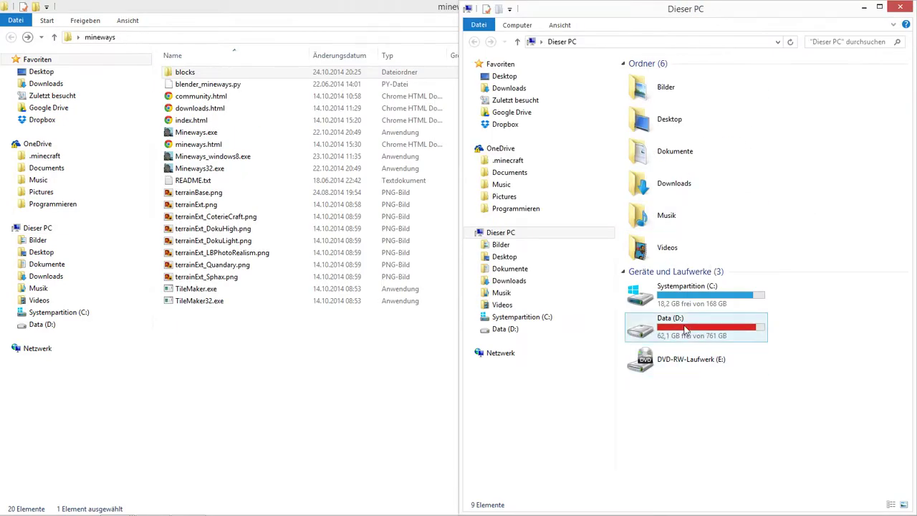
double_click(686, 295)
double_click(641, 91)
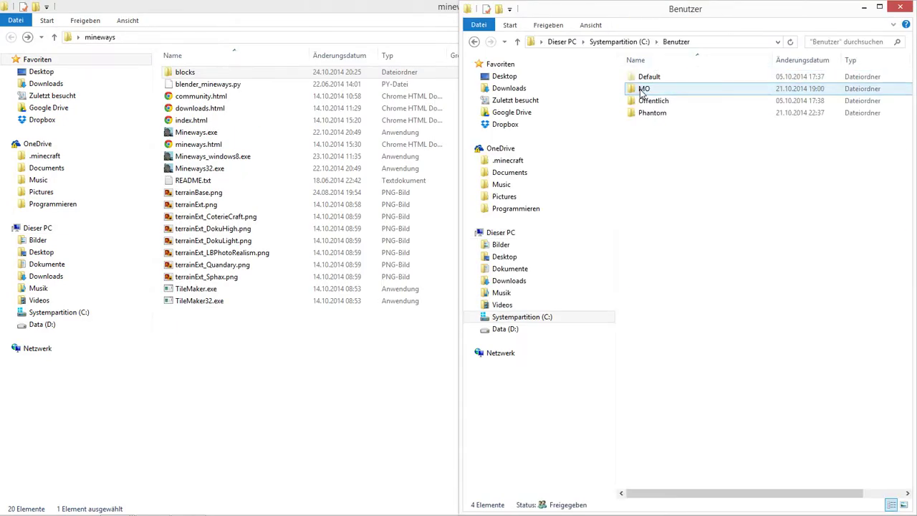
double_click(643, 89)
left_click(653, 125)
double_click(653, 124)
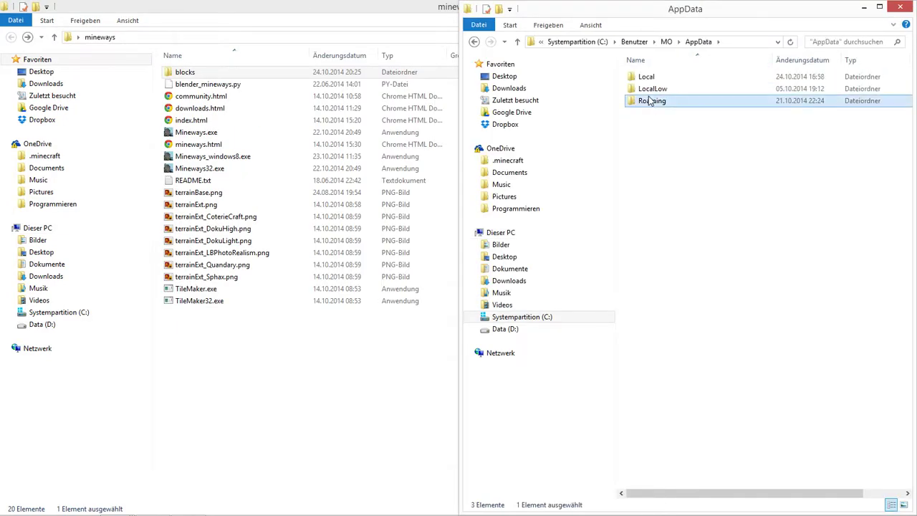
double_click(649, 101)
double_click(648, 77)
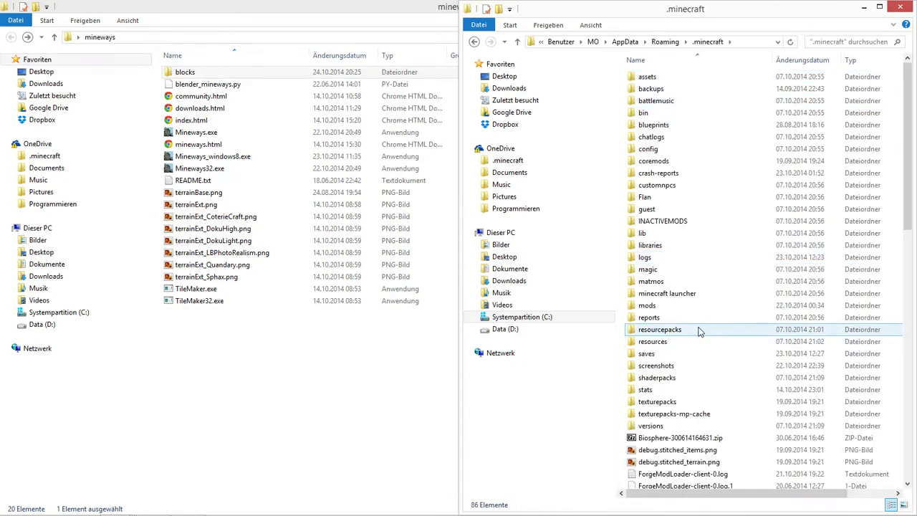
double_click(659, 329)
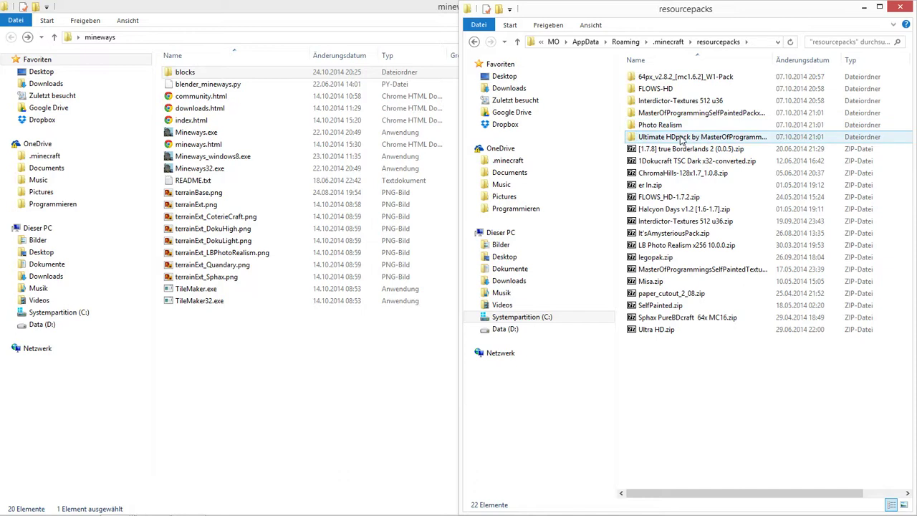
Step: Open FLOWS-HD\assets\minecraft\textures\blocks, select all 354 textures and drag them to mineways\blocks
double_click(690, 90)
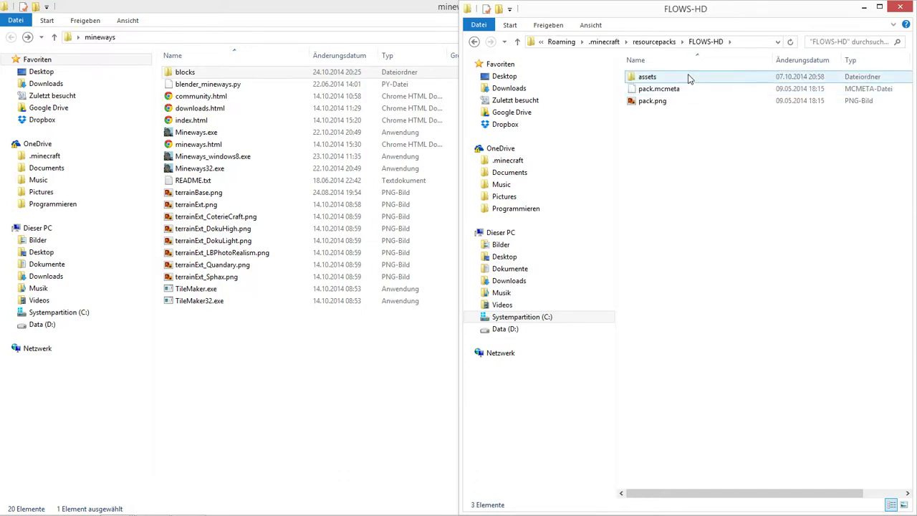
double_click(688, 76)
double_click(688, 77)
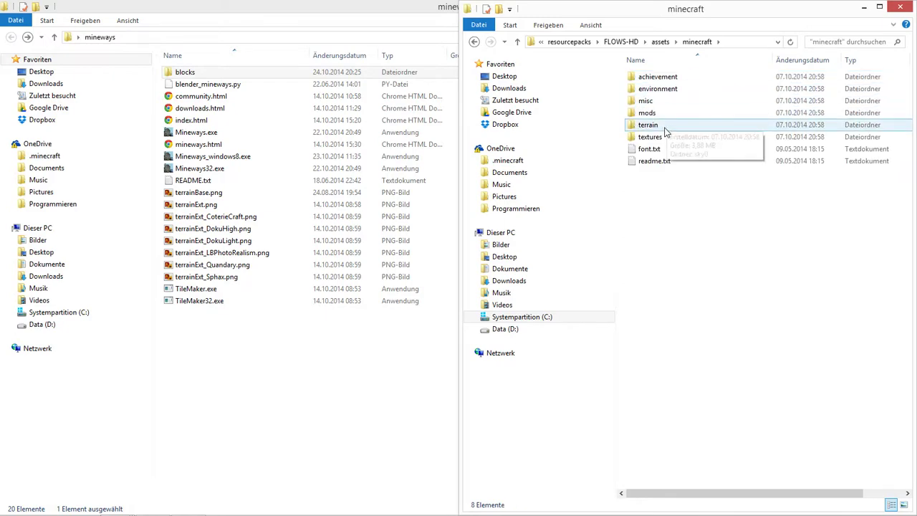
double_click(659, 137)
double_click(665, 79)
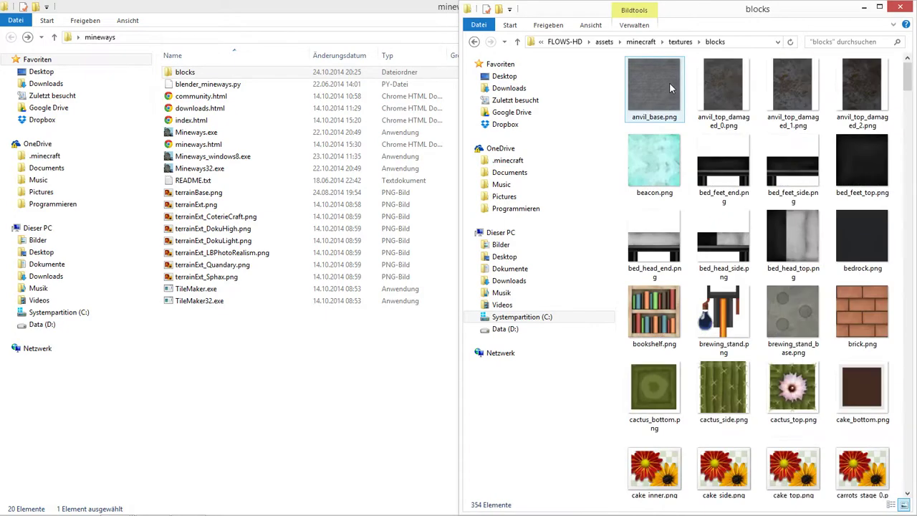
left_click(778, 185)
key("ctrl+a")
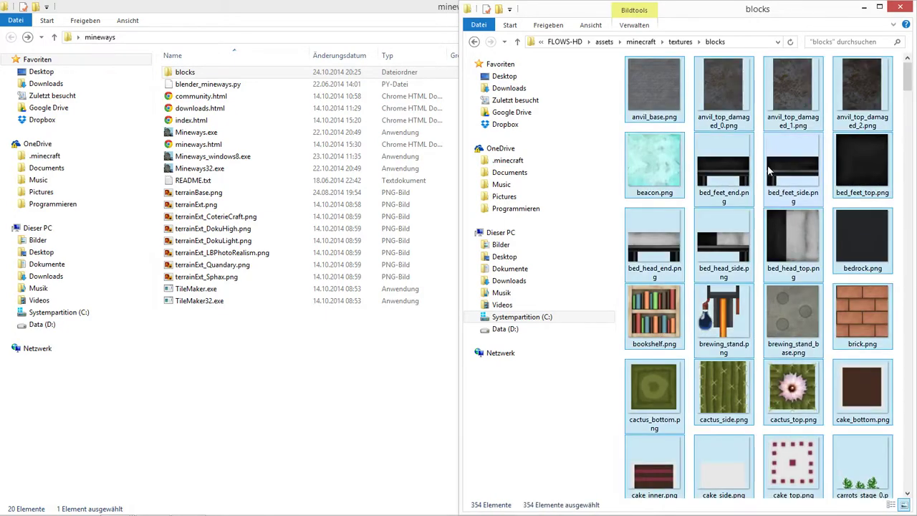
mouse_move(661, 88)
left_mouse_down()
mouse_move(268, 80)
mouse_move(653, 95)
left_mouse_up()
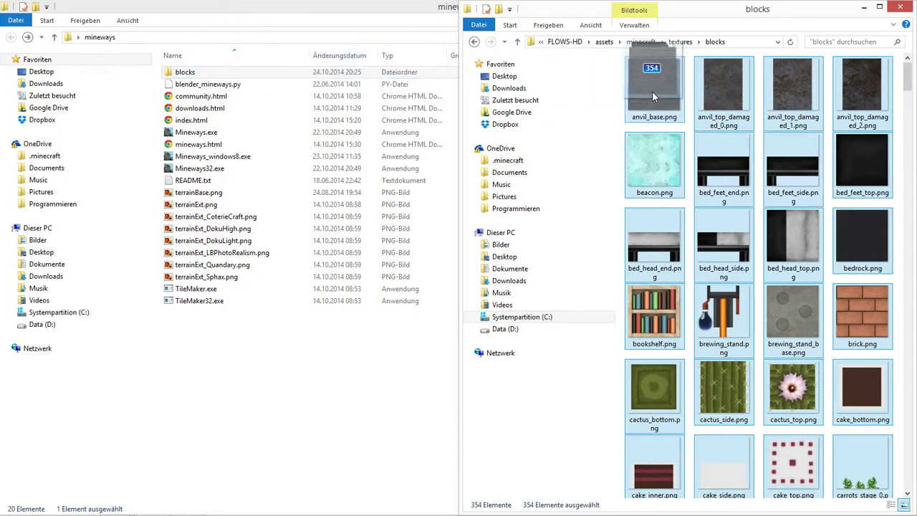
Step: Paste the FLOWS-HD textures into mineways\blocks and run TileMaker to regenerate terrainExt.png
double_click(289, 71)
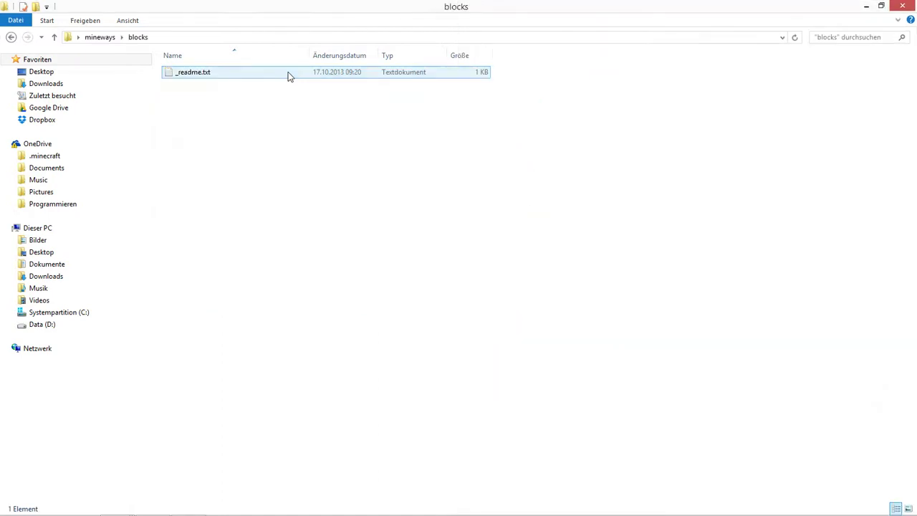
key("BackSpace")
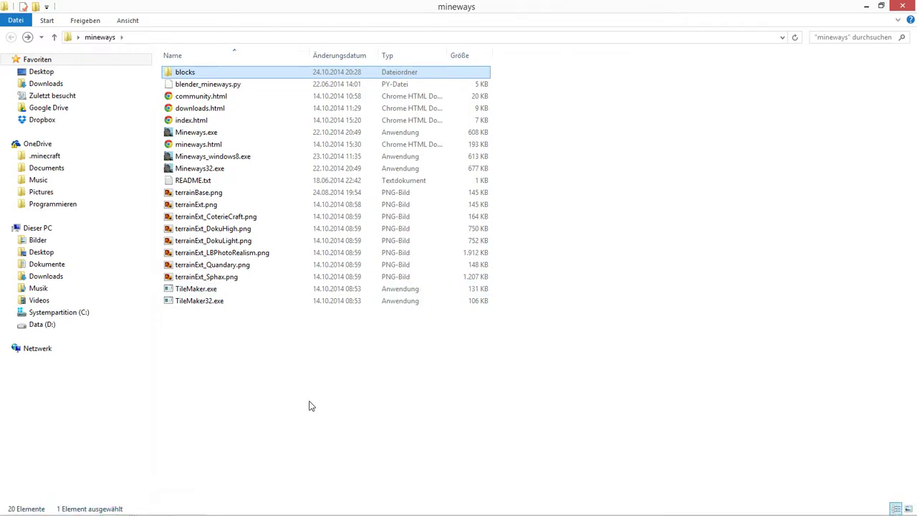
double_click(226, 290)
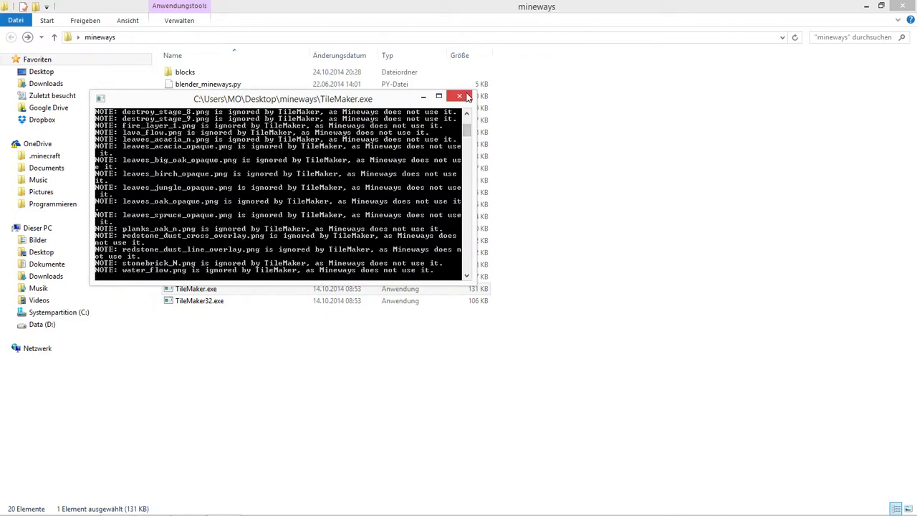
left_click(466, 96)
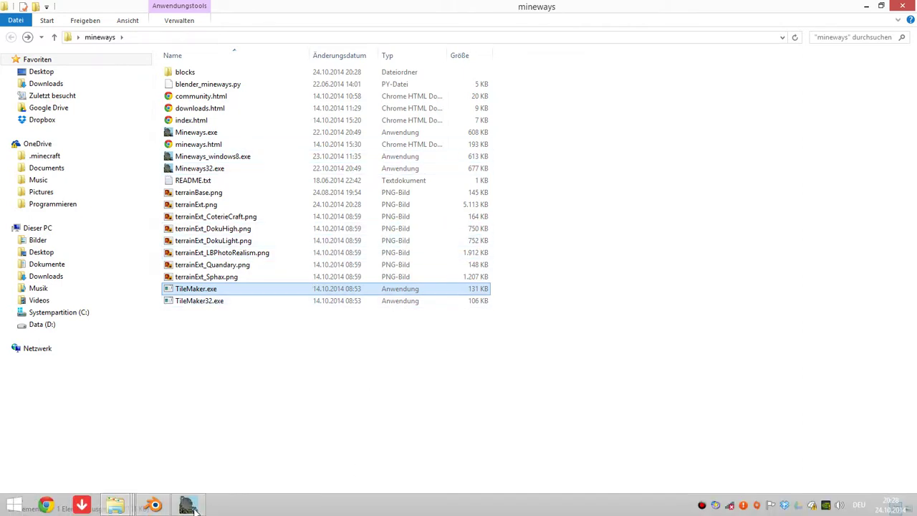
Step: Restart Mineways and load the Let's Play welt- world
left_click(188, 505)
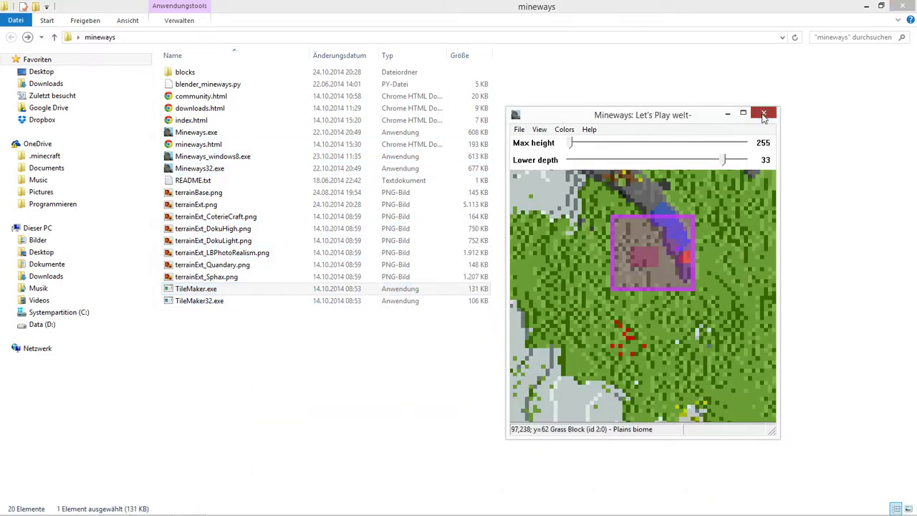
left_click(764, 115)
left_click(215, 135)
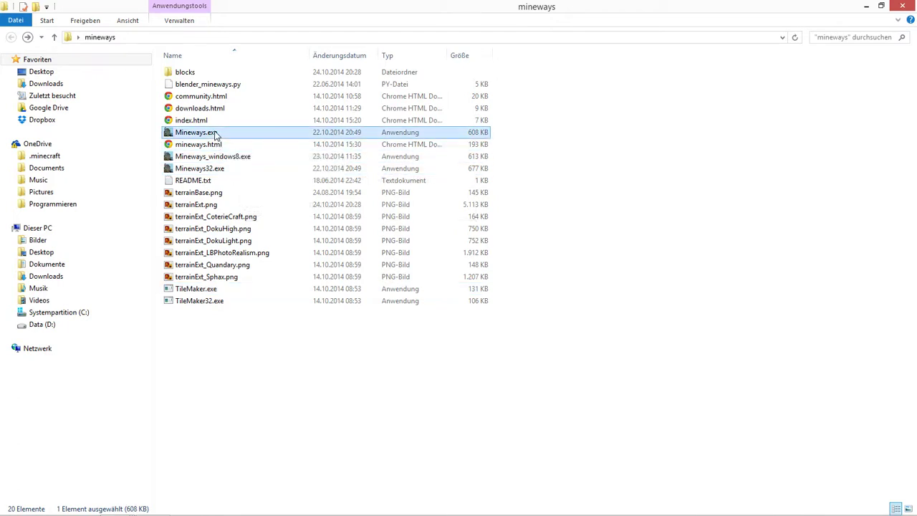
double_click(215, 134)
left_click(568, 321)
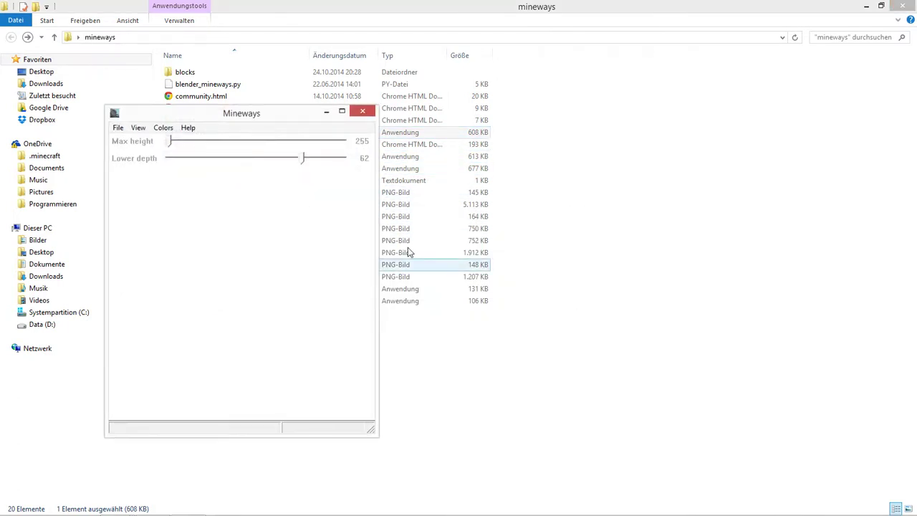
left_click_drag(213, 118, 496, 84)
left_click(402, 93)
mouse_move(431, 106)
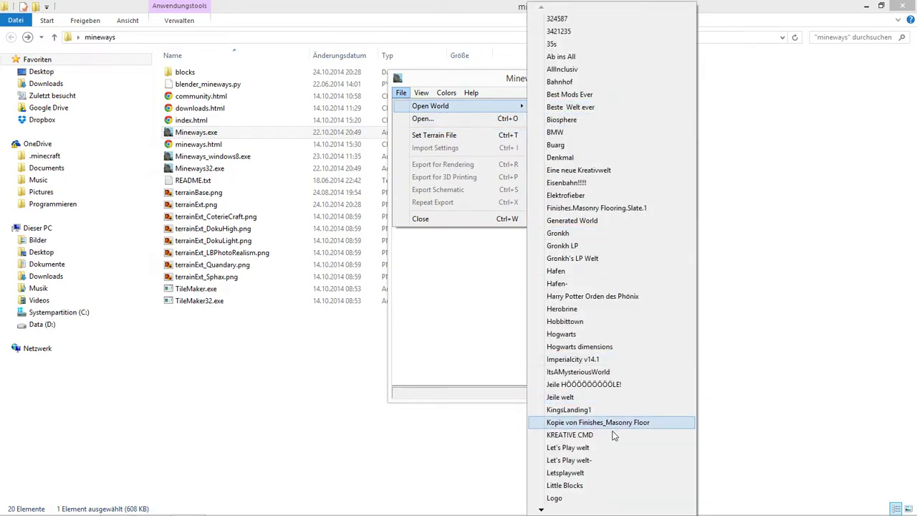
left_click(591, 463)
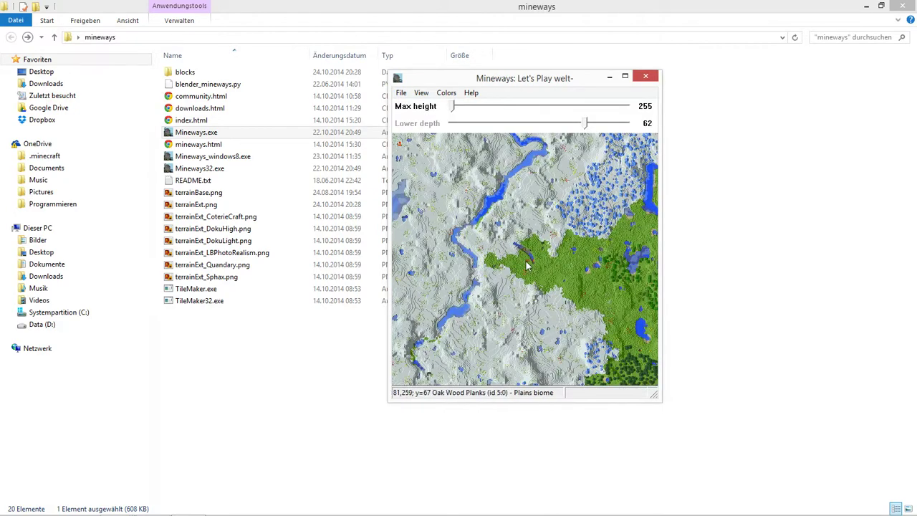
Step: Select a square terrain patch down to depth 33 and export it over Render.obj
scroll(540, 281, "up", 3)
scroll(540, 282, "up", 2)
left_click_drag(600, 307, 608, 305)
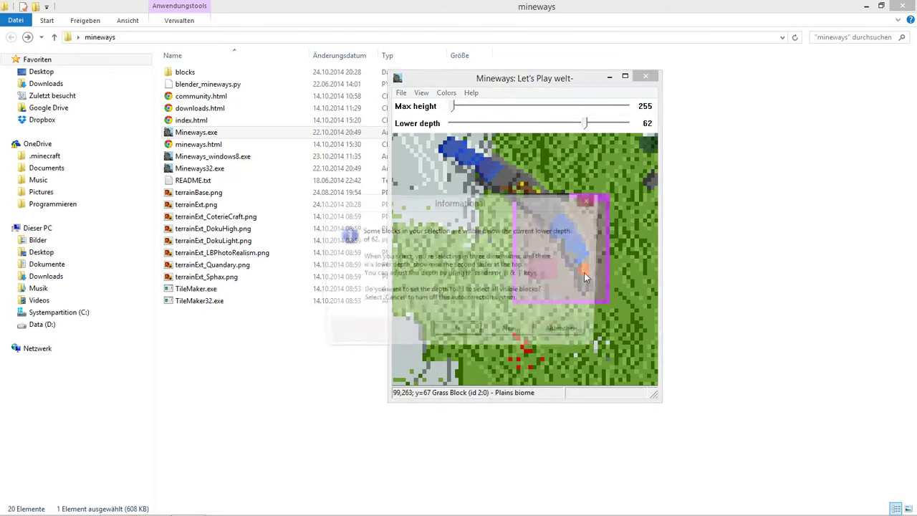
left_click(464, 332)
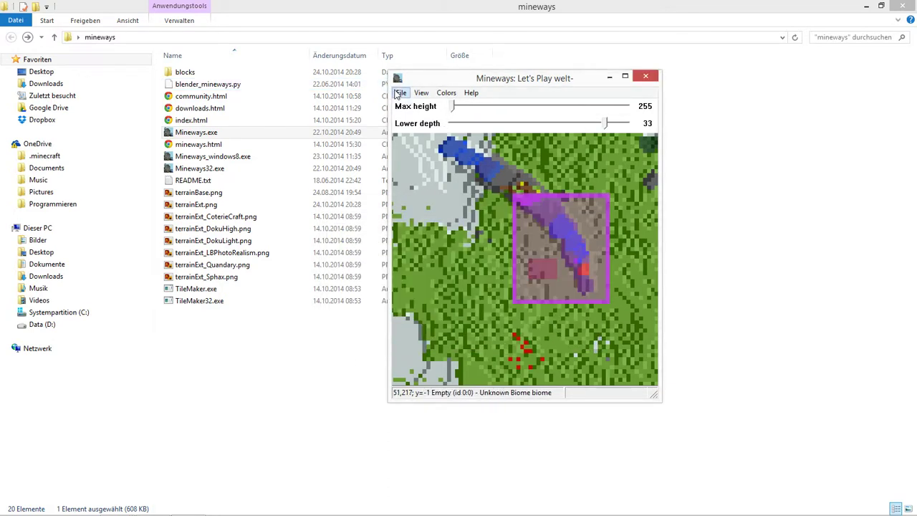
left_click(401, 92)
left_click(444, 166)
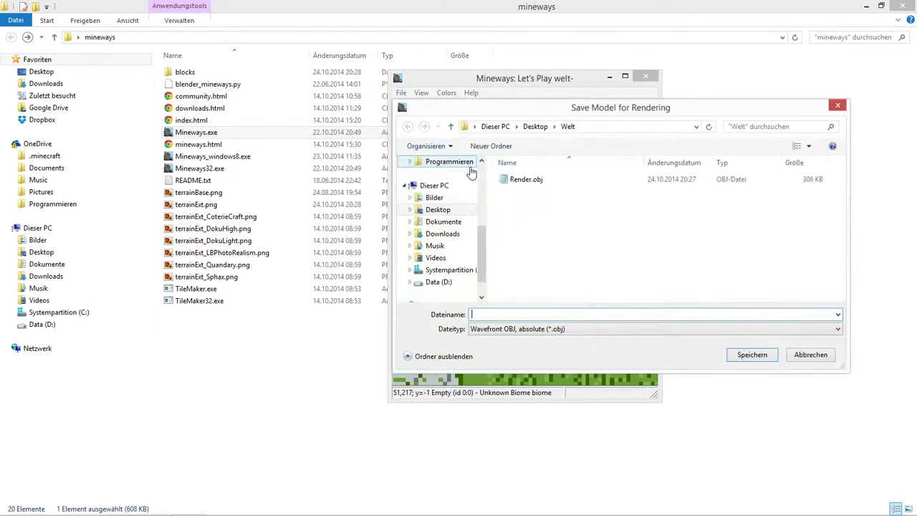
left_click(523, 182)
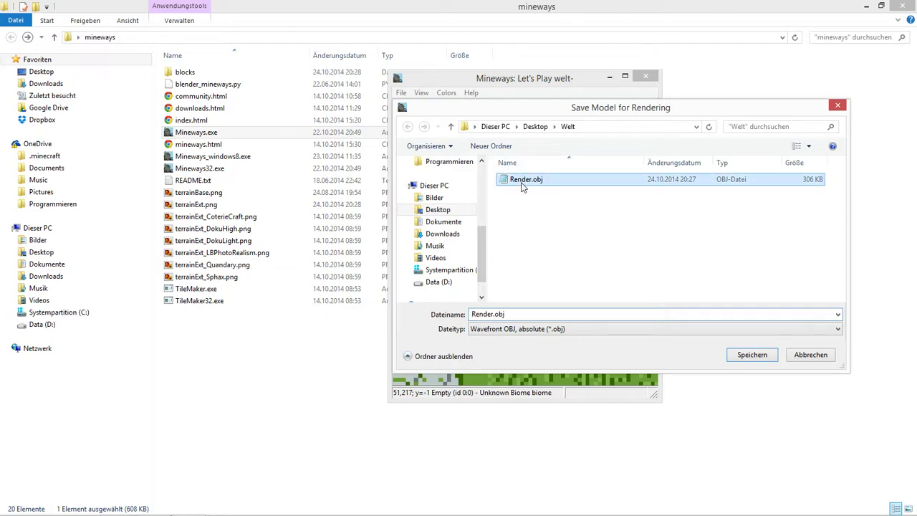
left_click(753, 357)
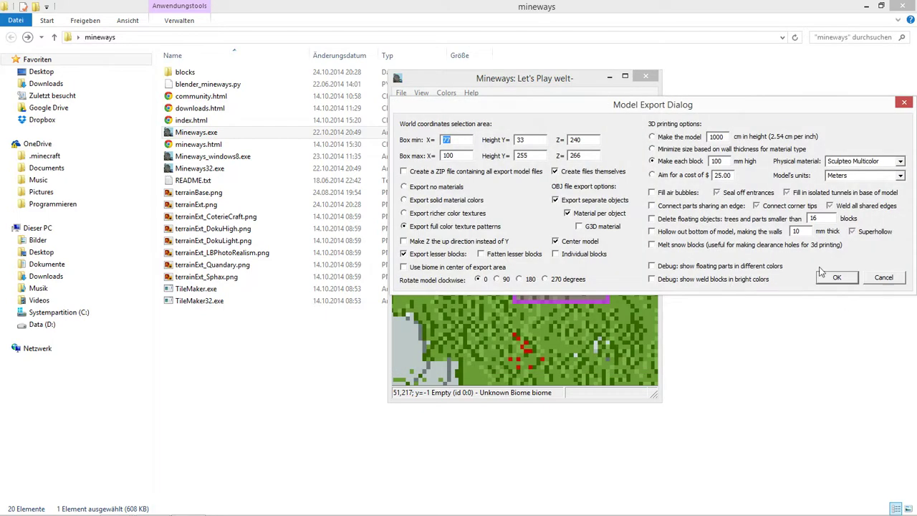
left_click(833, 277)
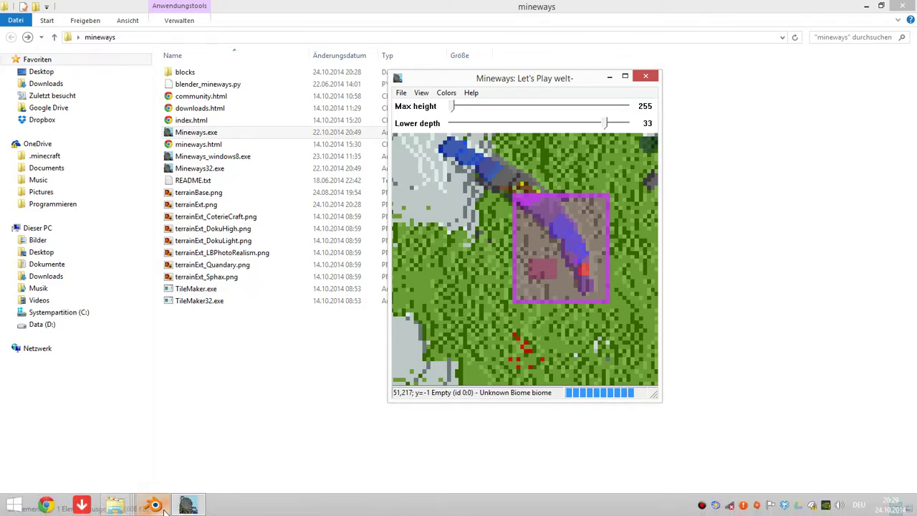
Step: Import Render.obj from Desktop\Welt into Blender as a Wavefront OBJ model
left_click(159, 506)
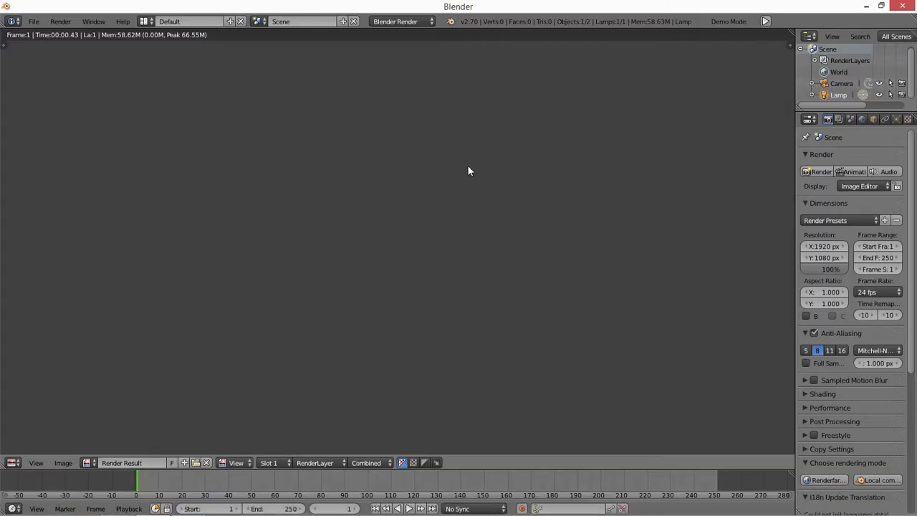
left_click(37, 25)
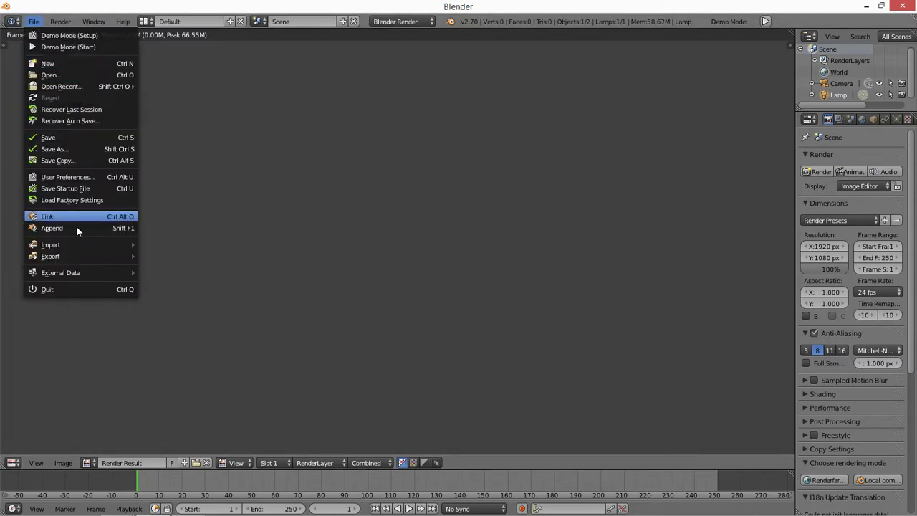
mouse_move(51, 244)
scroll(219, 490, "down", 1)
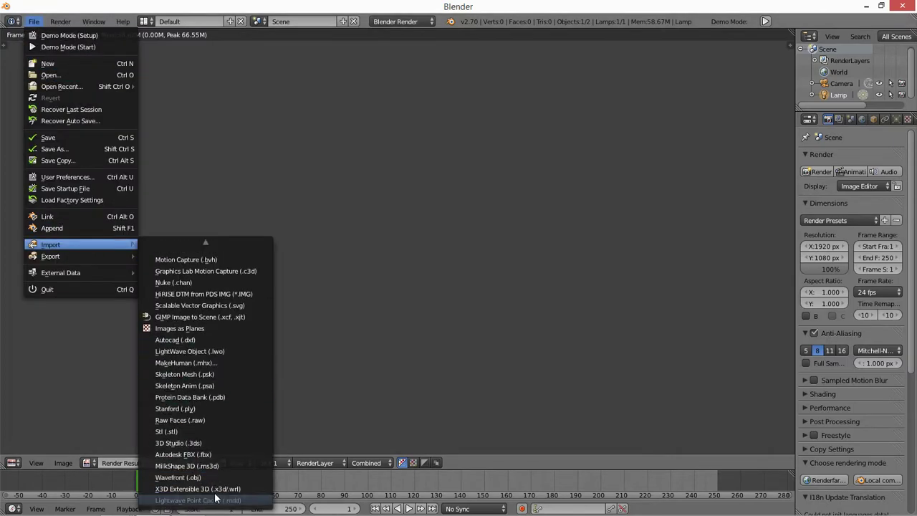
left_click(211, 479)
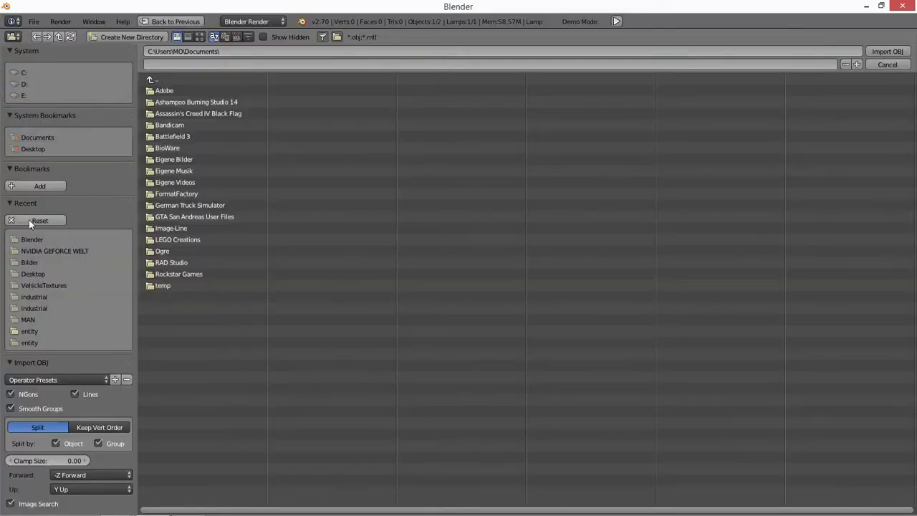
left_click(41, 147)
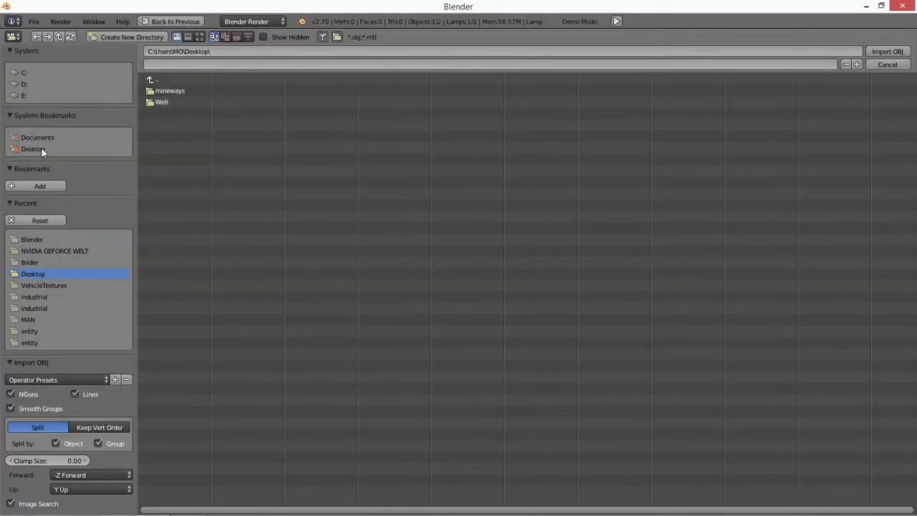
left_click(164, 100)
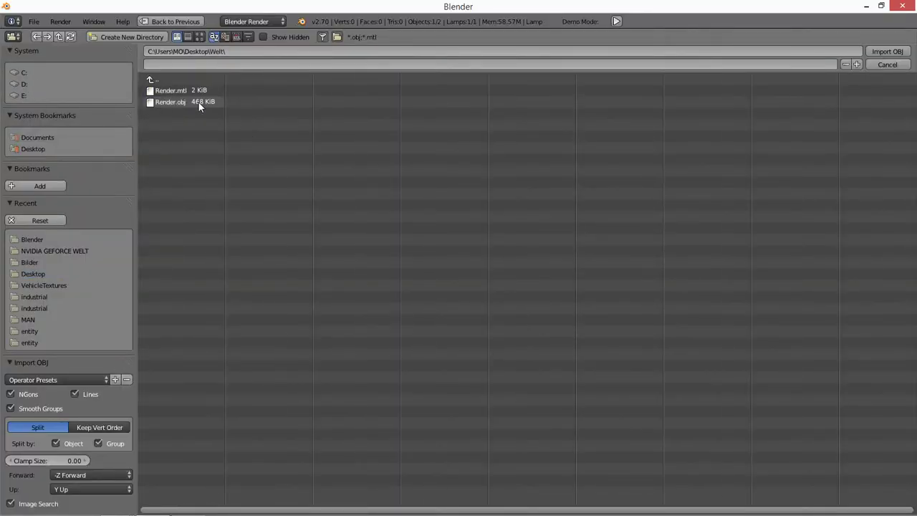
double_click(183, 101)
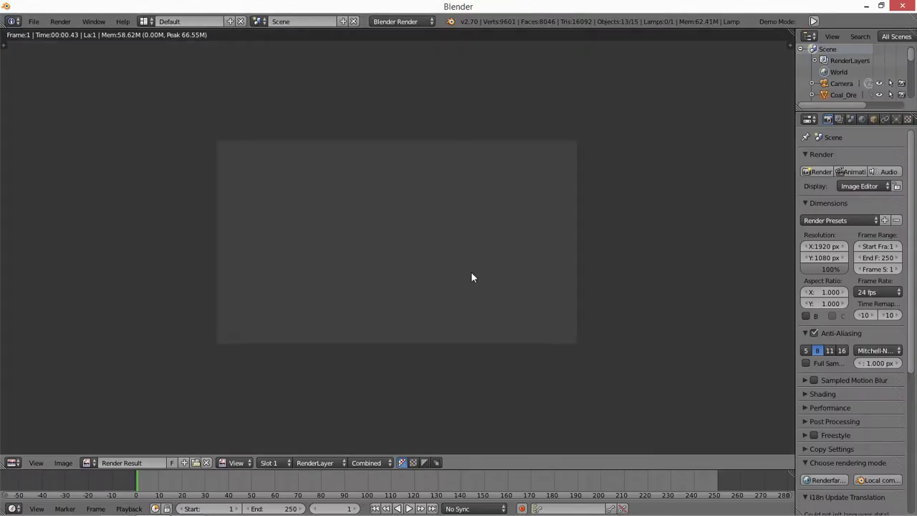
Step: Orbit and zoom around the imported terrain block to inspect it from several angles
mouse_move(425, 309)
middle_mouse_down()
mouse_move(497, 313)
mouse_move(531, 235)
mouse_move(529, 169)
mouse_move(454, 434)
mouse_move(485, 420)
middle_mouse_up()
scroll(519, 265, "up", 3)
scroll(509, 252, "up", 2)
scroll(530, 167, "up", 2)
scroll(461, 365, "down", 3)
mouse_move(461, 365)
middle_mouse_down()
mouse_move(323, 366)
mouse_move(286, 283)
mouse_move(411, 322)
middle_mouse_up()
scroll(502, 307, "up", 3)
mouse_move(502, 307)
middle_mouse_down()
mouse_move(394, 297)
mouse_move(461, 278)
middle_mouse_up()
scroll(394, 297, "down", 3)
scroll(461, 277, "down", 2)
Step: Select the camera and check the front and right views, finishing in top view
right_click(410, 141)
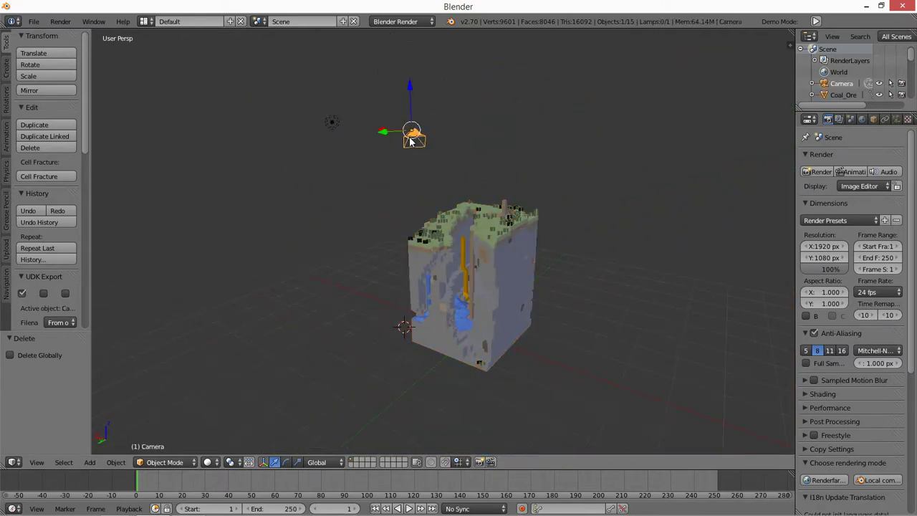
key("KP_1")
key("KP_3")
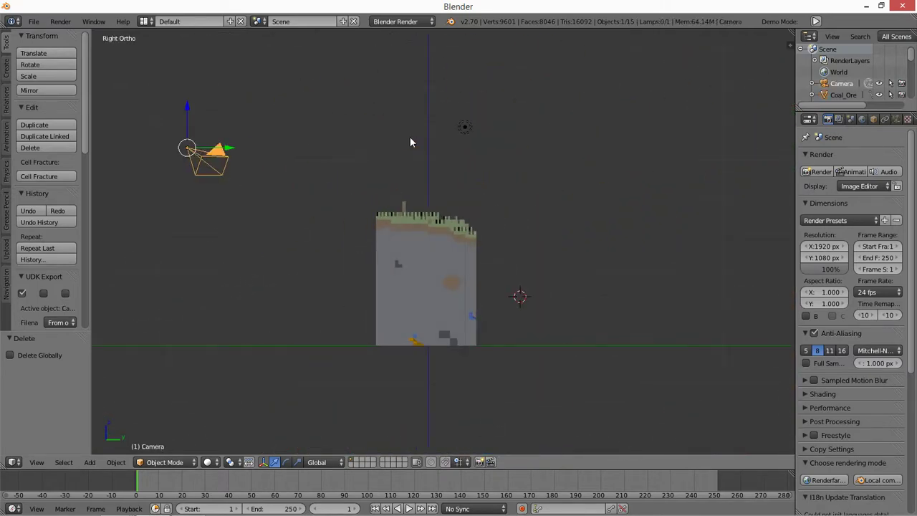
middle_click_drag(418, 145, 430, 242)
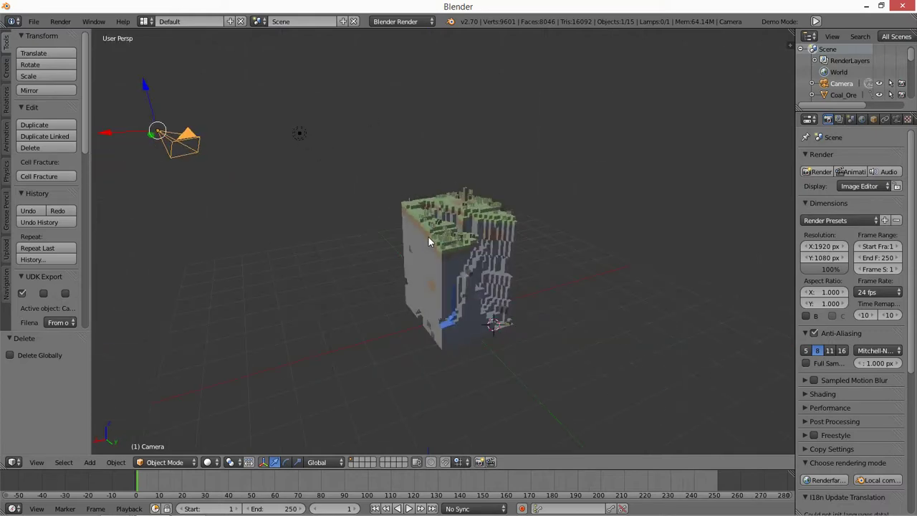
key("KP_7")
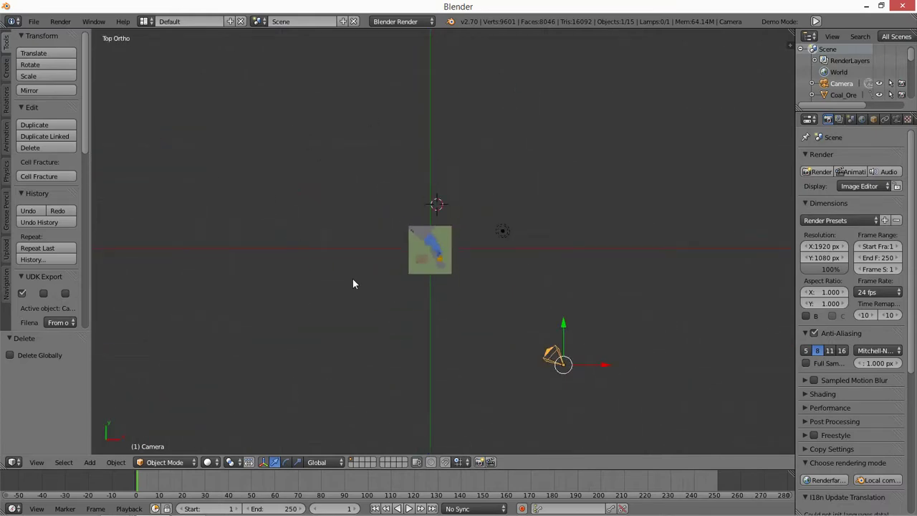
Step: Nudge the camera along Y and X, then render a test image with F12
mouse_move(564, 328)
left_mouse_down()
mouse_move(552, 296)
mouse_move(601, 321)
mouse_move(479, 306)
left_mouse_up()
left_click_drag(534, 307, 540, 301)
key("F12")
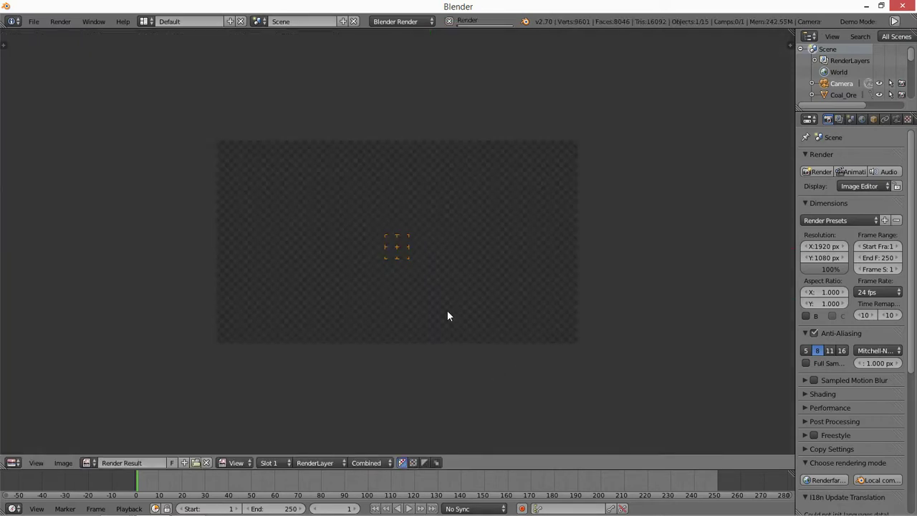
Step: Zoom into the render result and centre the wooden platform
scroll(432, 293, "up", 1)
scroll(444, 299, "up", 2)
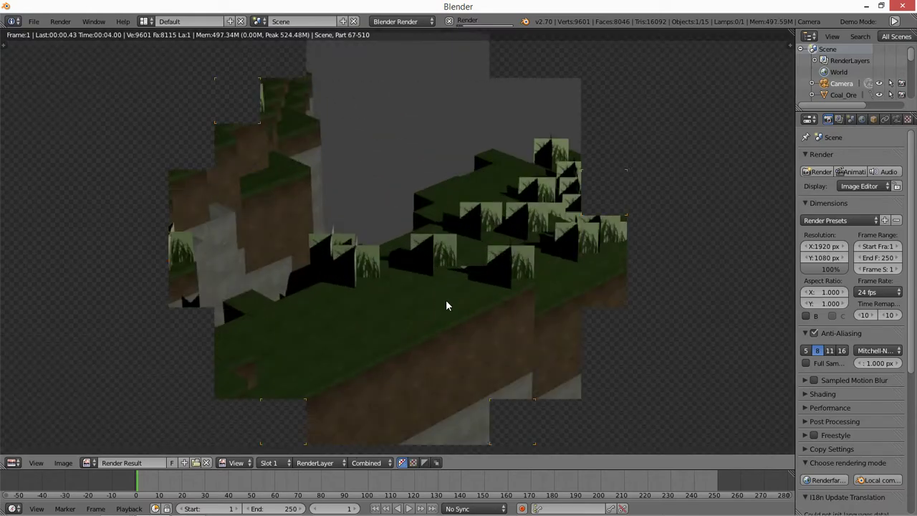
scroll(337, 337, "up", 1)
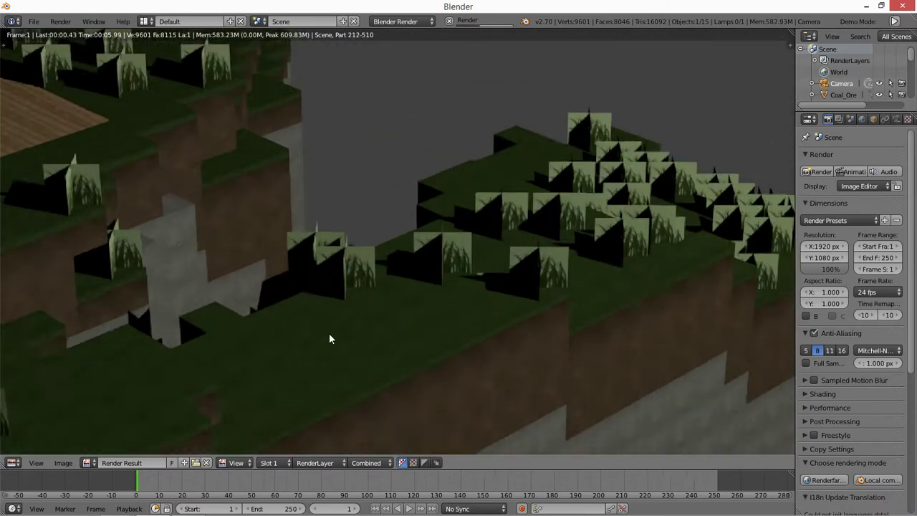
scroll(330, 339, "up", 3)
scroll(398, 318, "down", 1)
scroll(389, 323, "down", 3)
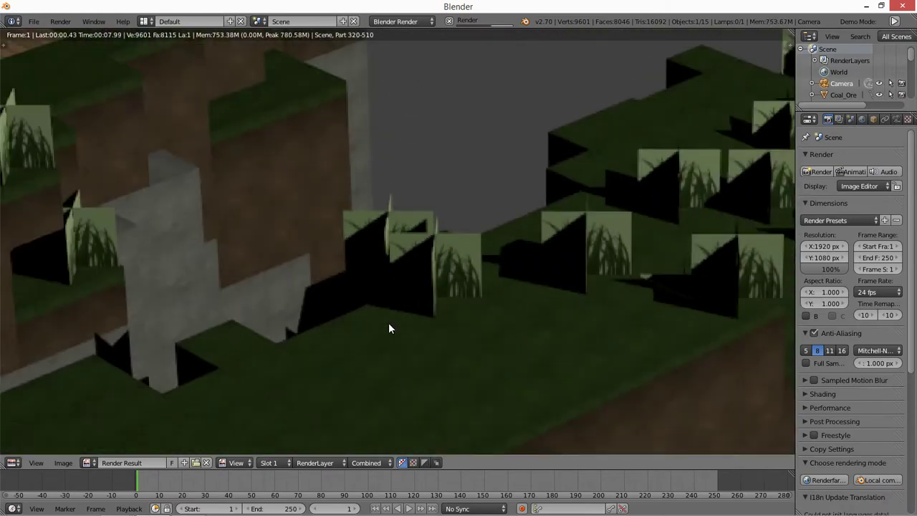
scroll(389, 323, "down", 2)
scroll(421, 317, "up", 1)
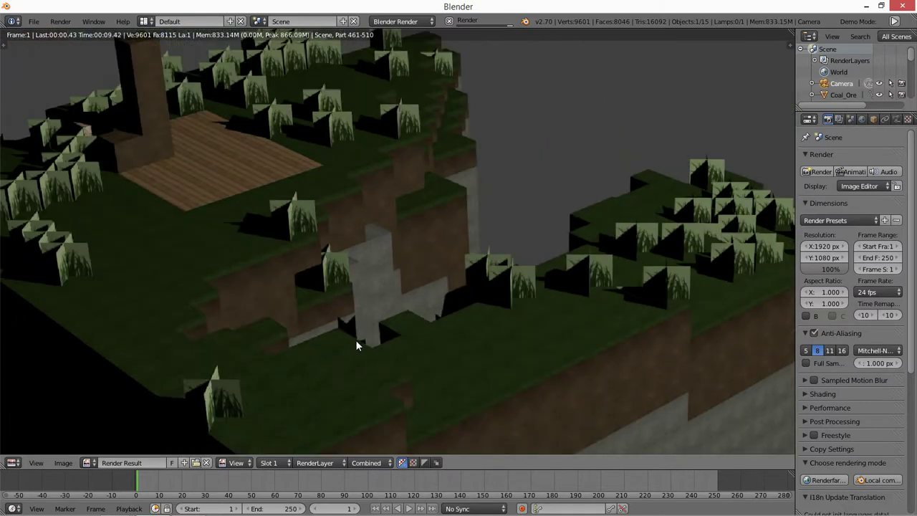
scroll(337, 336, "up", 1)
scroll(163, 257, "up", 1)
mouse_move(144, 259)
middle_mouse_down()
mouse_move(241, 280)
mouse_move(458, 420)
mouse_move(565, 348)
middle_mouse_up()
Step: Pan and zoom across the rendered island to inspect texture detail
scroll(396, 320, "up", 4)
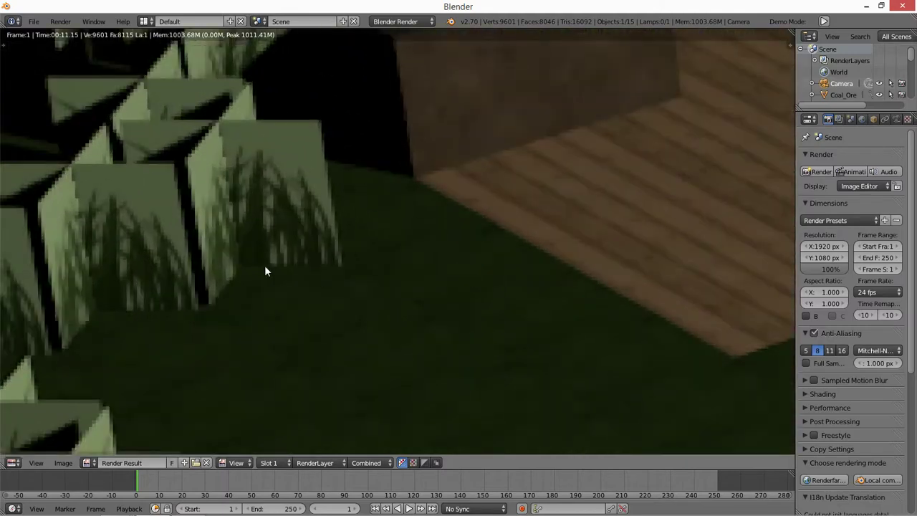
mouse_move(266, 268)
middle_mouse_down()
mouse_move(451, 205)
mouse_move(399, 198)
middle_mouse_up()
scroll(362, 237, "down", 3)
scroll(337, 215, "down", 2)
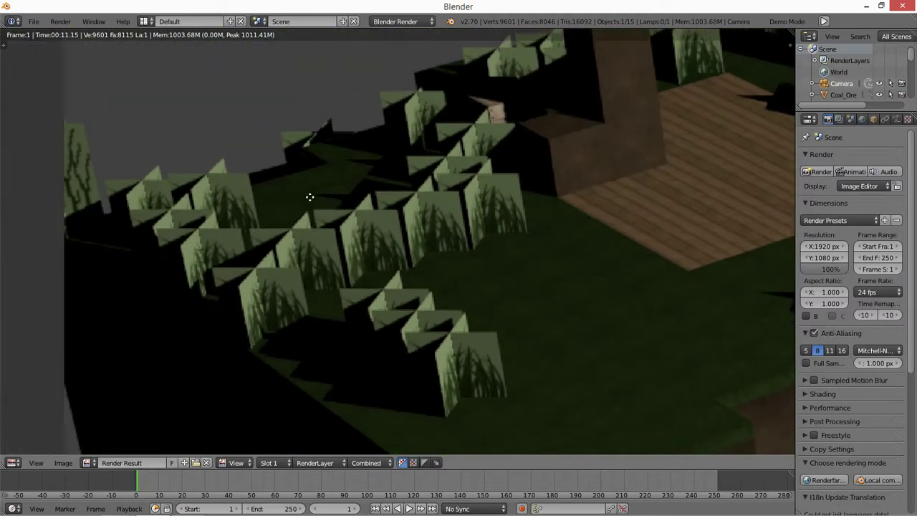
scroll(375, 219, "down", 1)
scroll(551, 258, "down", 1)
scroll(634, 262, "down", 1)
scroll(478, 256, "up", 1)
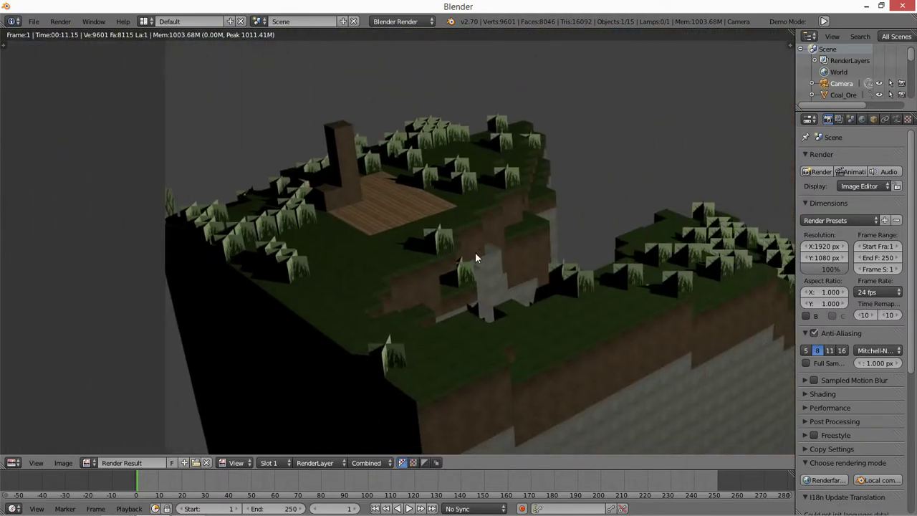
scroll(552, 276, "up", 2)
scroll(552, 277, "up", 1)
scroll(463, 199, "up", 1)
scroll(463, 199, "down", 4)
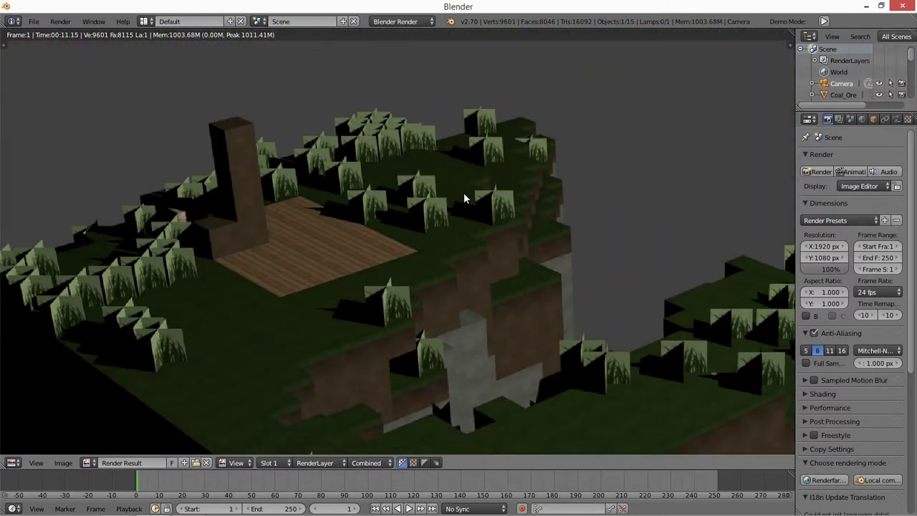
middle_click_drag(466, 195, 410, 267)
Step: Close the render result and orbit into a perspective view of the island
key("Escape")
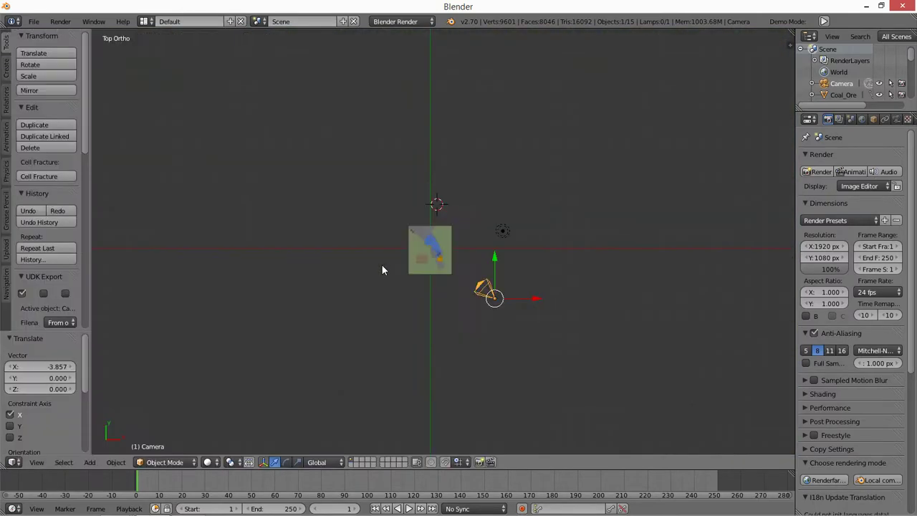
scroll(439, 291, "up", 4)
scroll(412, 336, "up", 3)
middle_click_drag(412, 336, 461, 236)
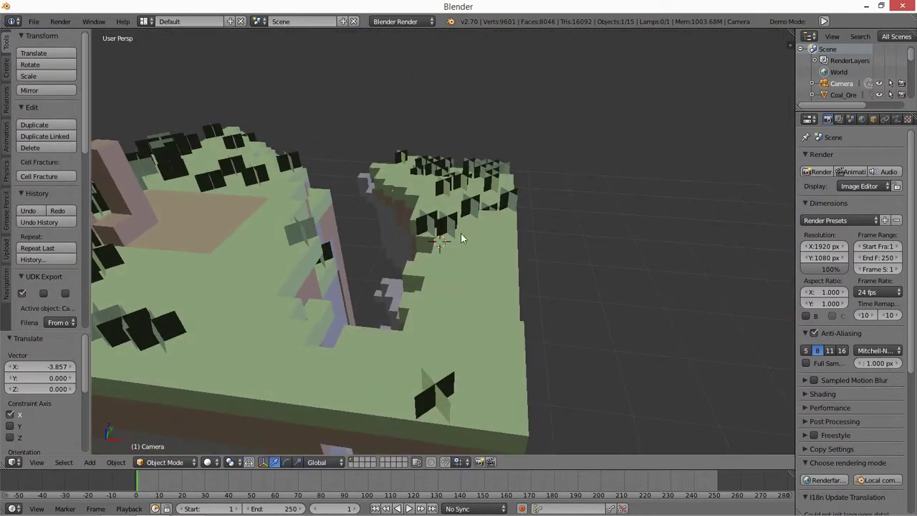
scroll(488, 174, "up", 5)
Step: Select the Grass object, enter Edit Mode, and set viewport shading to Texture
right_click(457, 134)
key("Tab")
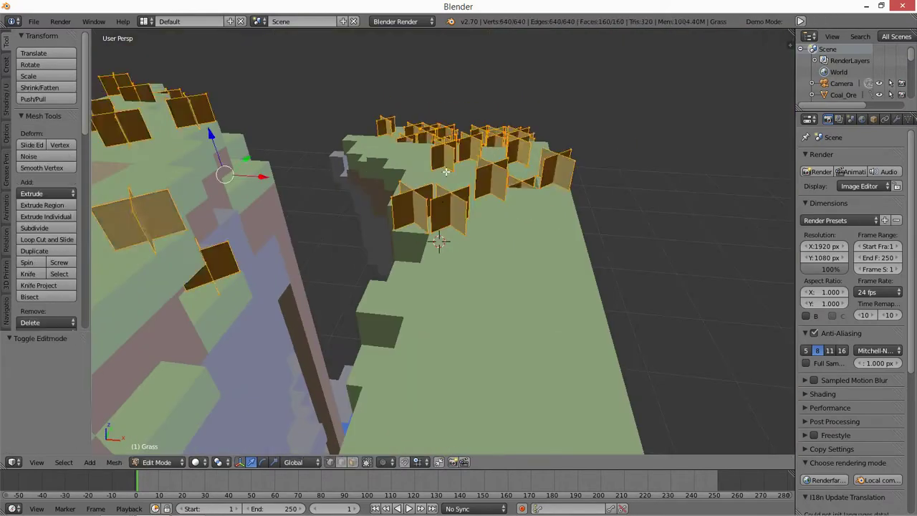
scroll(448, 154, "down", 3)
middle_click_drag(448, 154, 407, 159)
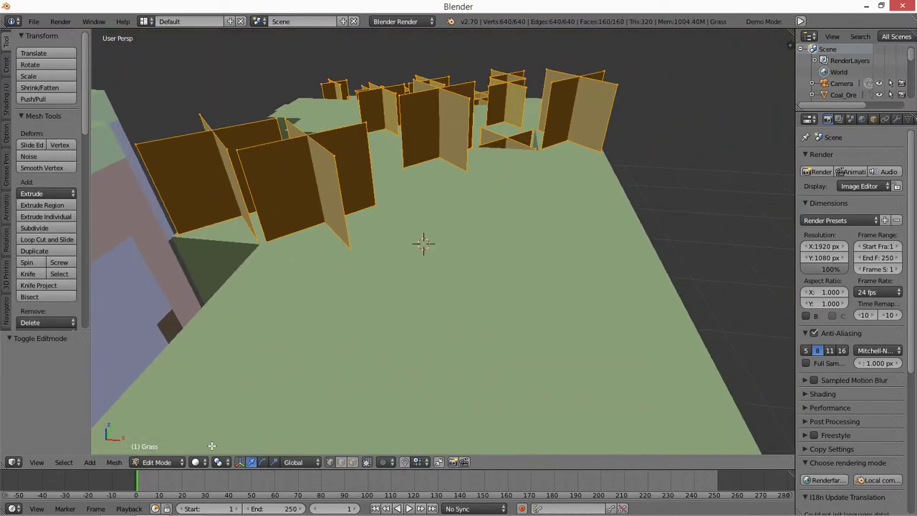
left_click(196, 462)
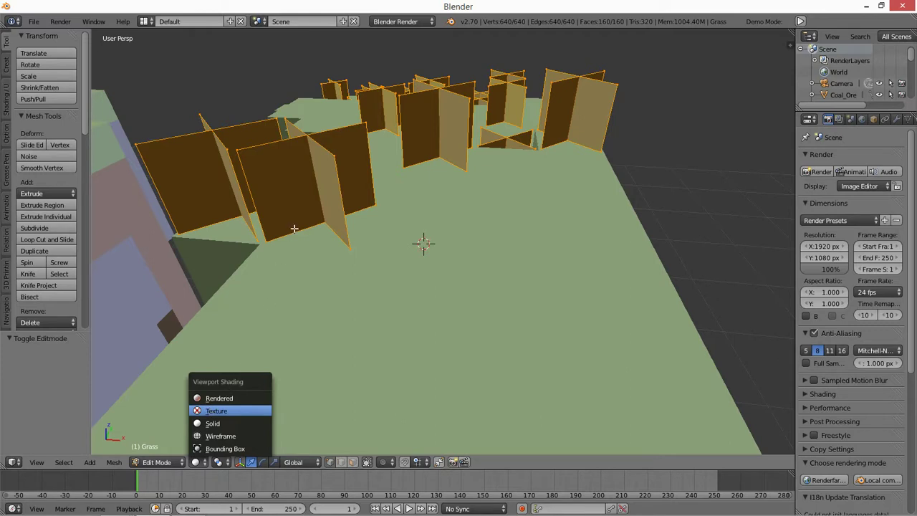
key("Return")
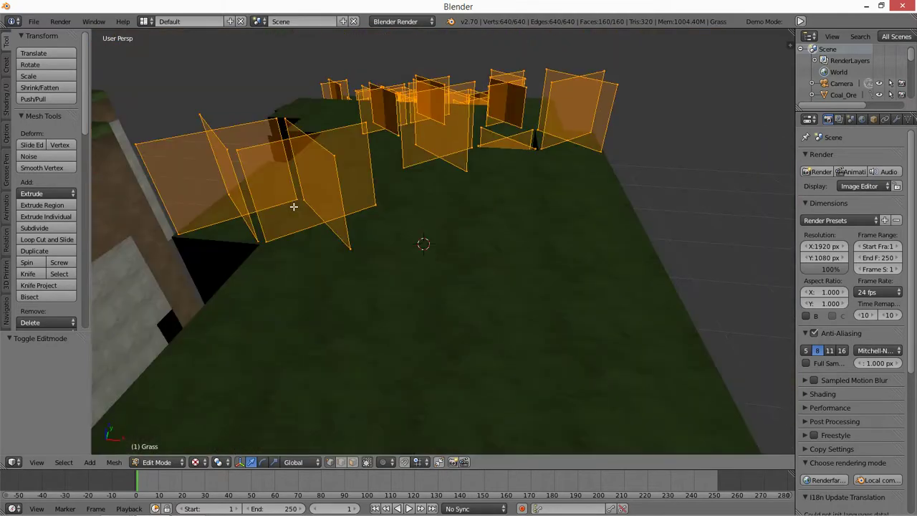
Step: Orbit and zoom close around the textured grass planes and dirt-and-grass cliff face
mouse_move(294, 206)
middle_mouse_down()
mouse_move(425, 228)
mouse_move(448, 208)
middle_mouse_up()
middle_click_drag(315, 323, 437, 231)
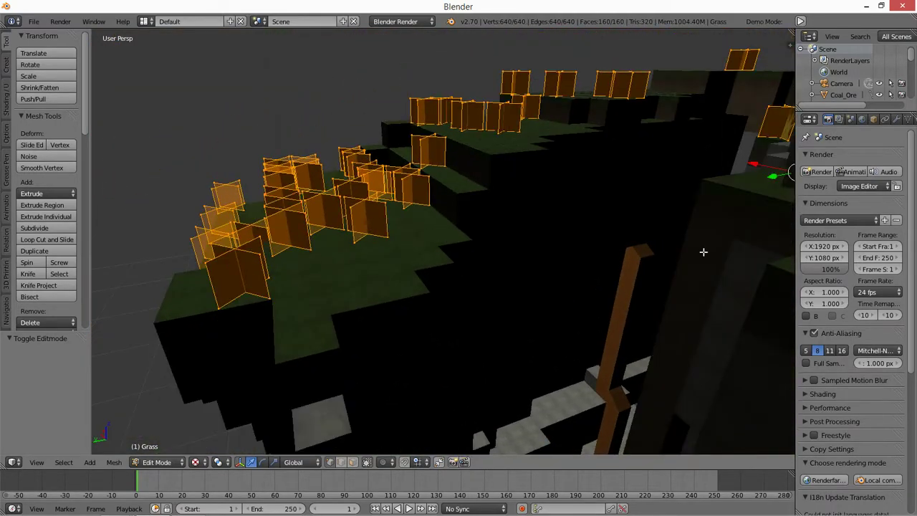
mouse_move(703, 252)
middle_mouse_down()
mouse_move(614, 259)
mouse_move(633, 250)
mouse_move(643, 258)
mouse_move(487, 285)
middle_mouse_up()
scroll(641, 255, "down", 5)
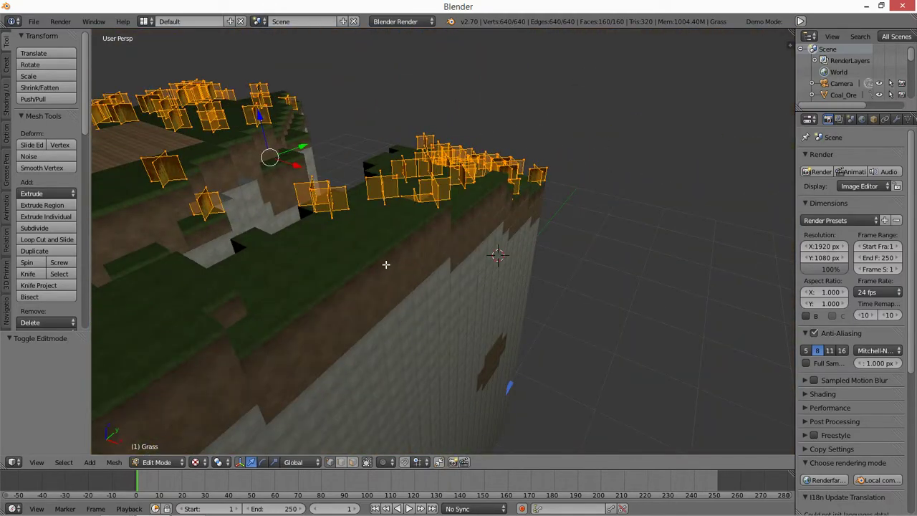
mouse_move(386, 264)
middle_mouse_down()
mouse_move(543, 261)
mouse_move(475, 265)
middle_mouse_up()
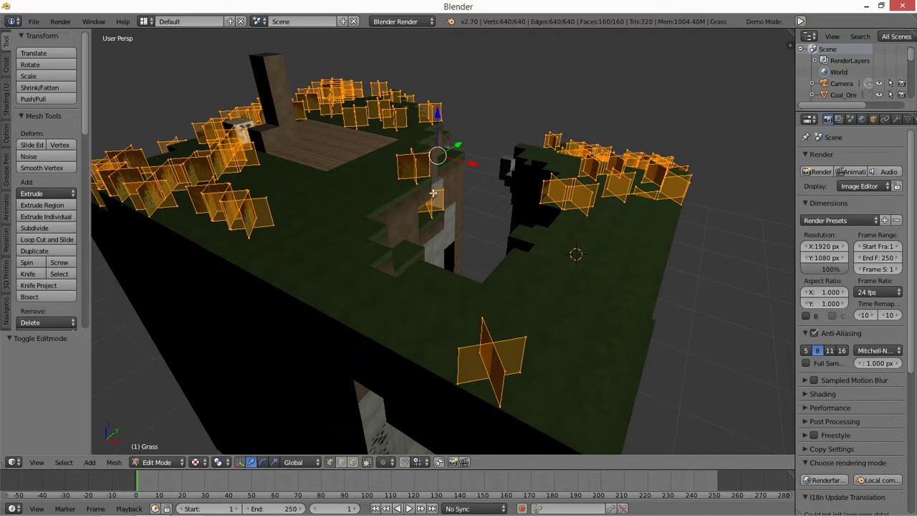
mouse_move(433, 193)
middle_mouse_down()
mouse_move(400, 148)
mouse_move(454, 199)
mouse_move(530, 220)
mouse_move(509, 223)
middle_mouse_up()
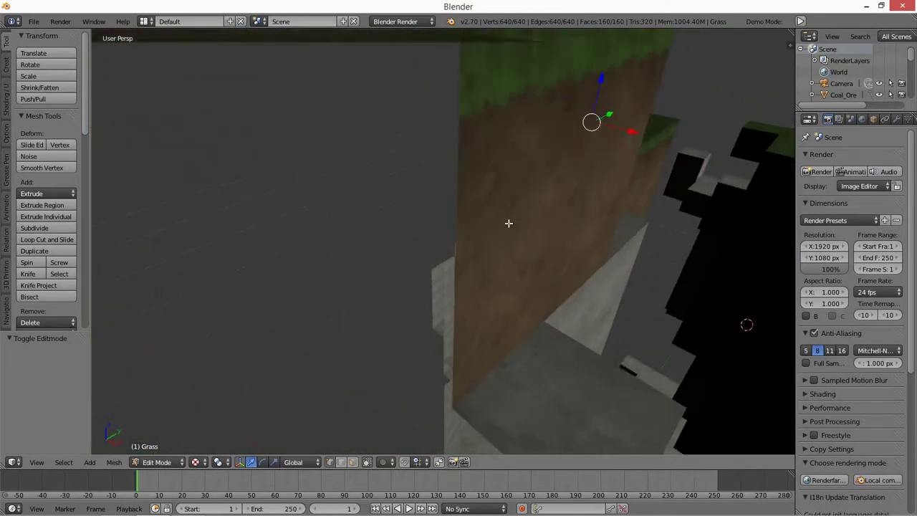
scroll(509, 222, "down", 4)
right_click_drag(335, 140, 342, 135)
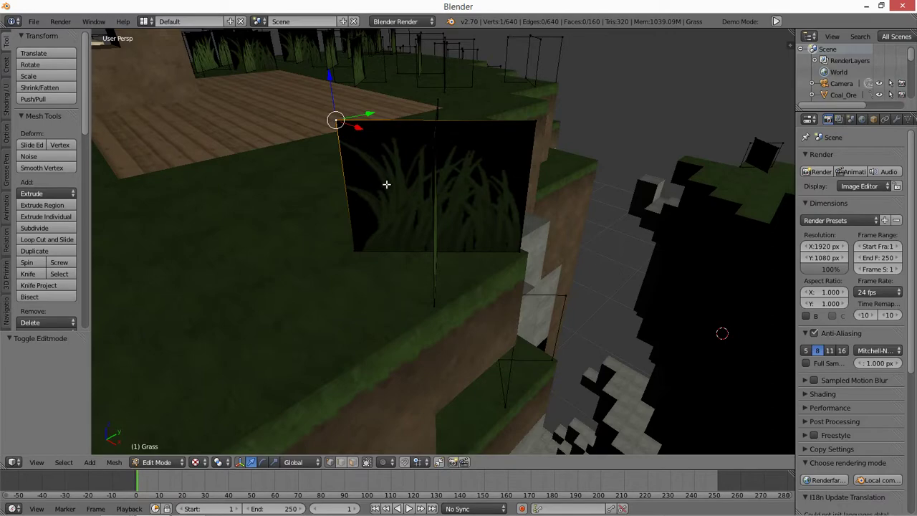
scroll(385, 184, "down", 5)
Step: Return to Object Mode and orbit the island to see the cliff from other sides
key("Tab")
mouse_move(487, 207)
middle_mouse_down()
mouse_move(402, 220)
mouse_move(648, 197)
middle_mouse_up()
middle_click_drag(687, 246, 568, 248)
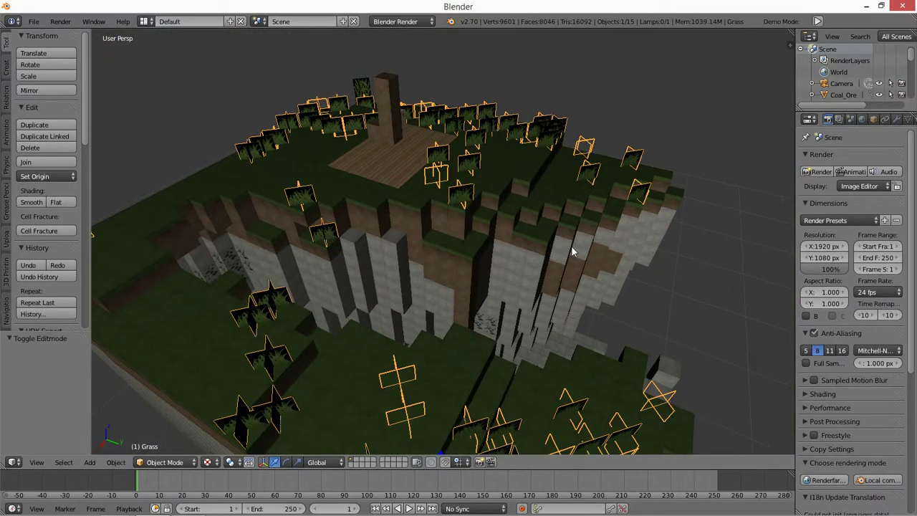
scroll(541, 273, "up", 5)
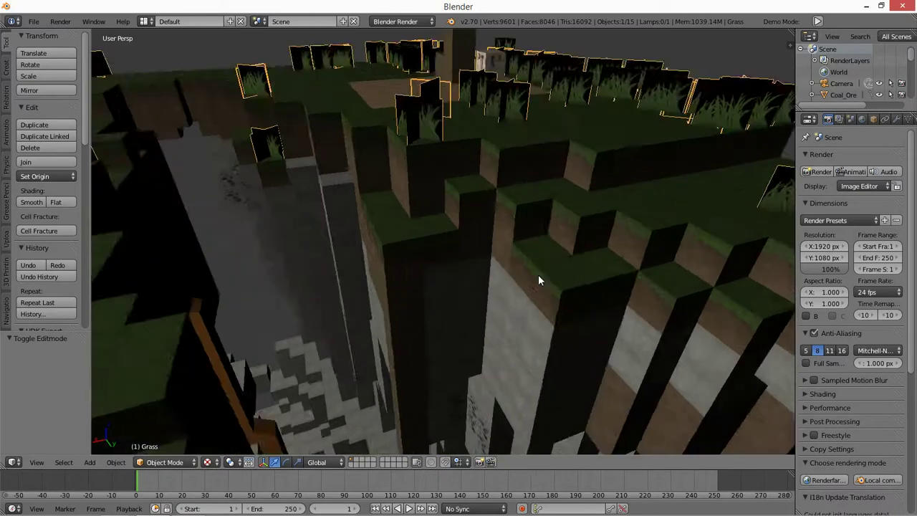
scroll(853, 287, "down", 2)
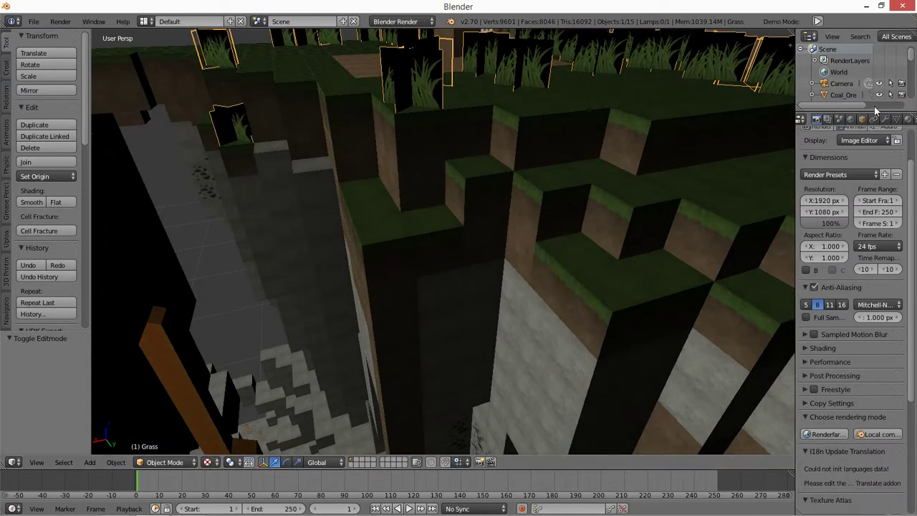
scroll(583, 136, "down", 5)
Step: Select the Grass_Block object and show its texture settings
right_click(552, 176)
scroll(573, 179, "down", 2)
scroll(631, 201, "down", 3)
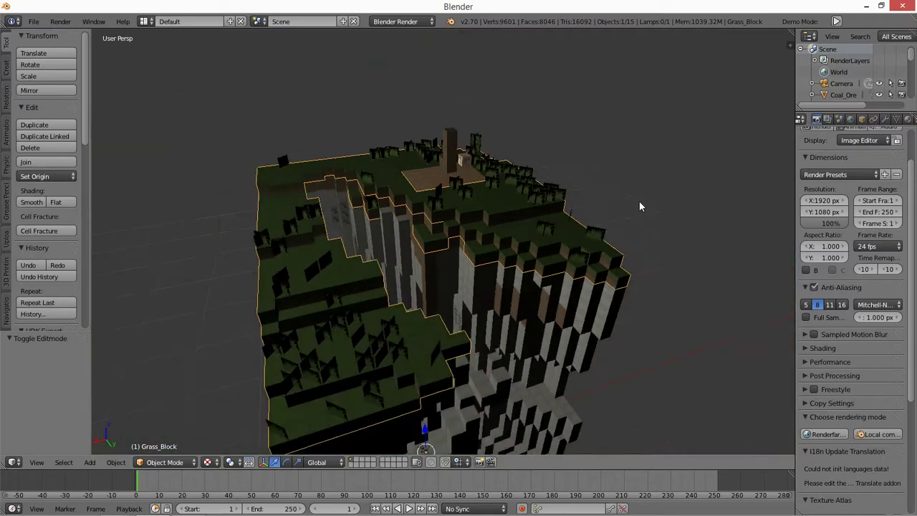
scroll(872, 150, "down", 1)
scroll(872, 150, "up", 2)
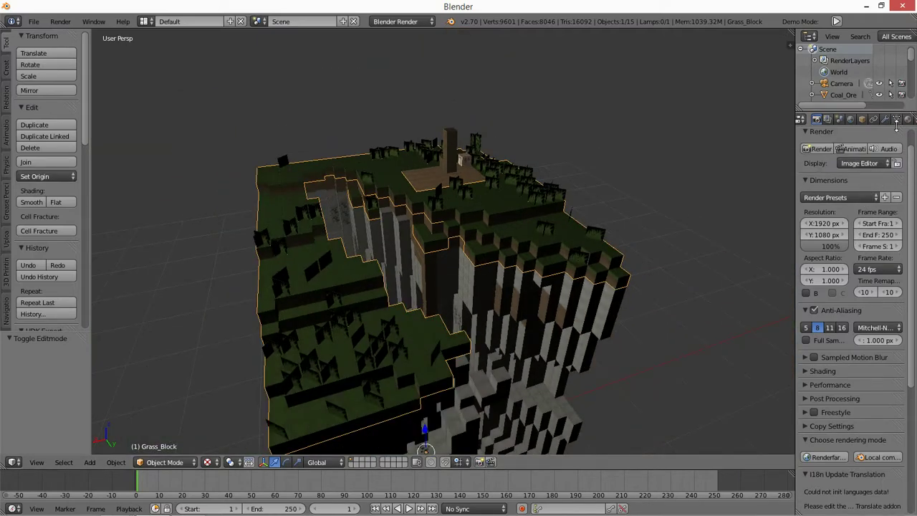
scroll(897, 127, "down", 1)
left_click(896, 120)
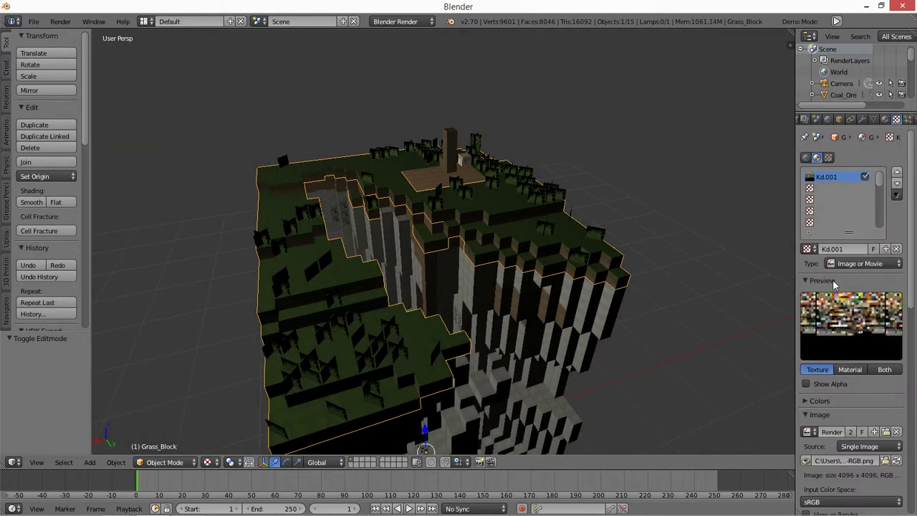
middle_click_drag(704, 356, 724, 337)
scroll(853, 373, "down", 4)
scroll(856, 379, "down", 3)
scroll(850, 386, "down", 3)
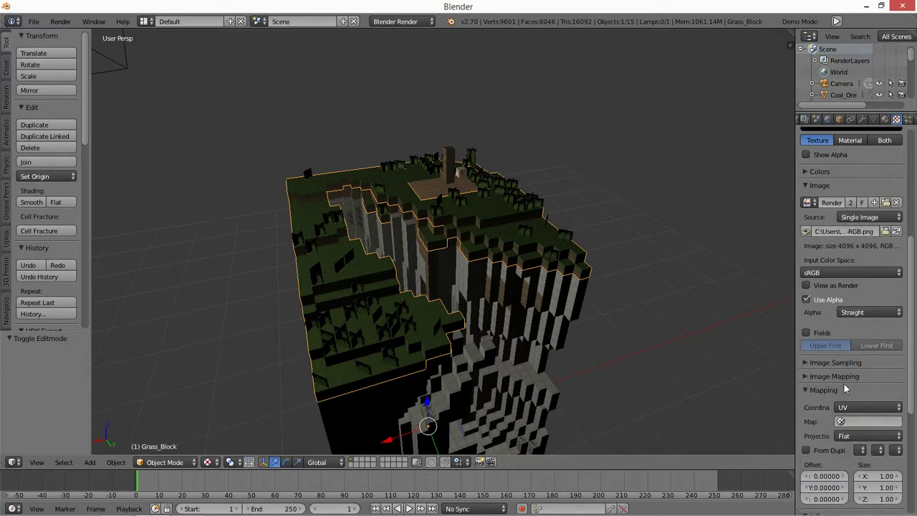
Step: In Image Sampling, disable MIP Map and Interpolation and change the filter from EWA to Area
left_click(845, 379)
left_click(858, 364)
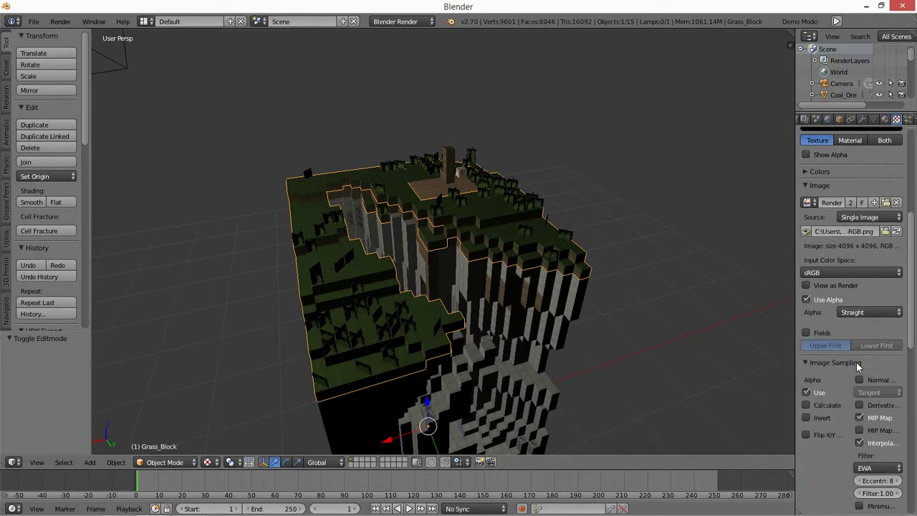
scroll(863, 371, "down", 3)
left_click(859, 327)
left_click(860, 351)
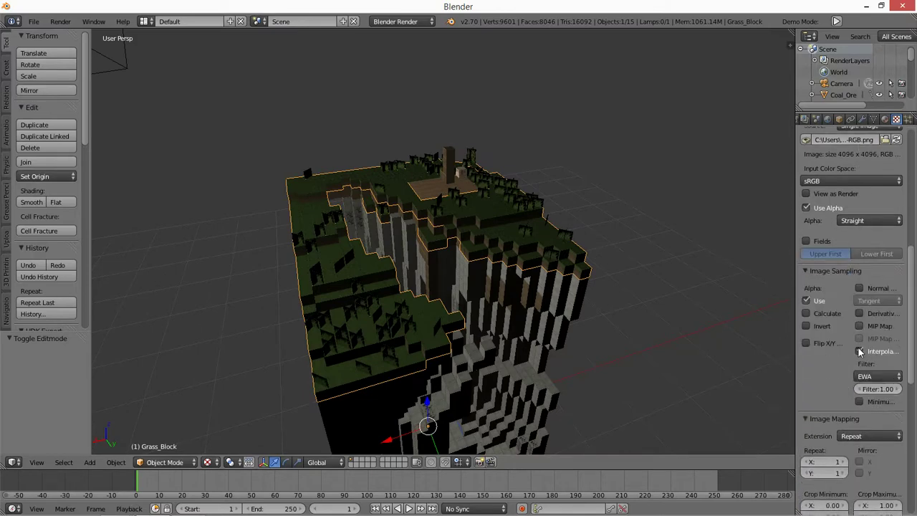
left_click(871, 380)
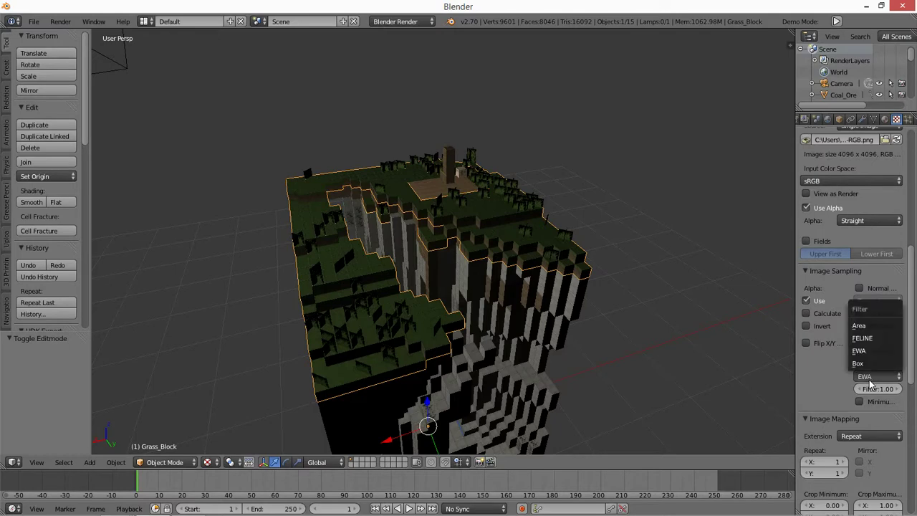
left_click(867, 326)
Step: Render the island again with F12 and zoom in and out on the render in progress
key("F12")
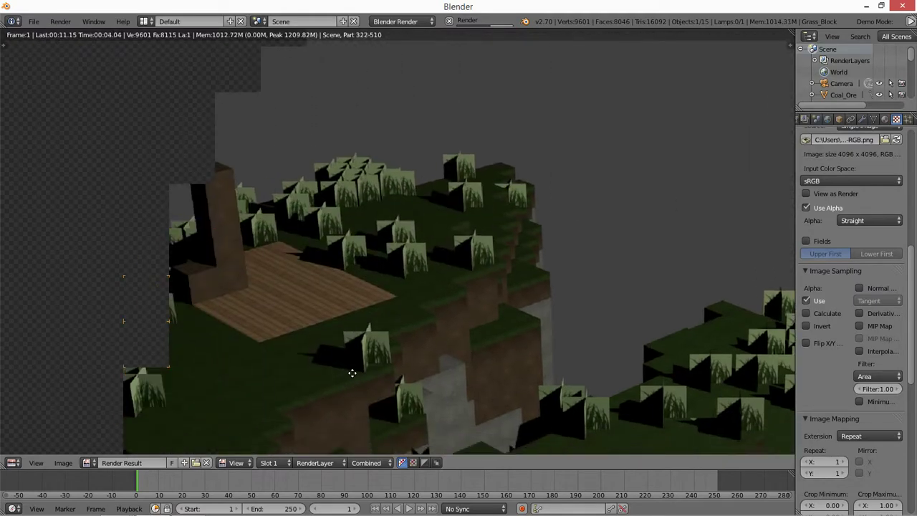
middle_click_drag(303, 420, 504, 256)
scroll(467, 276, "up", 1)
scroll(475, 287, "up", 2)
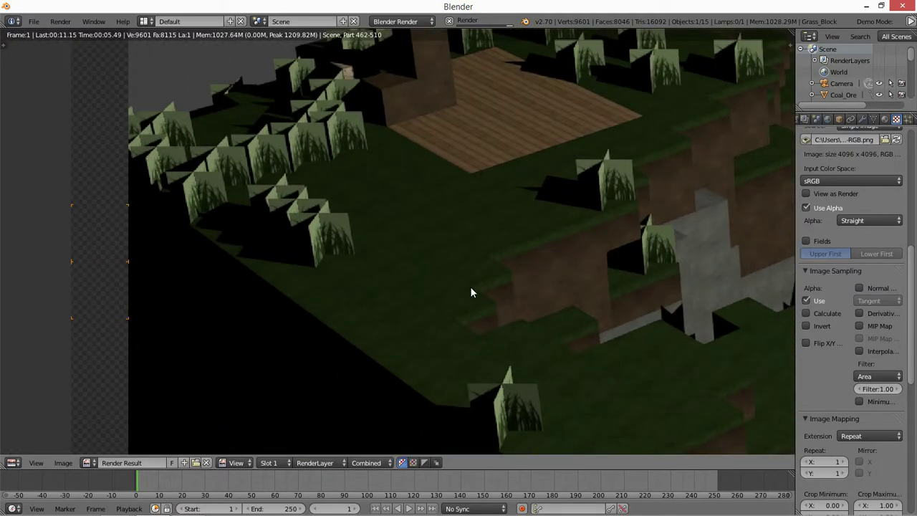
scroll(518, 241, "up", 2)
scroll(524, 236, "up", 2)
scroll(525, 235, "up", 2)
scroll(524, 235, "up", 2)
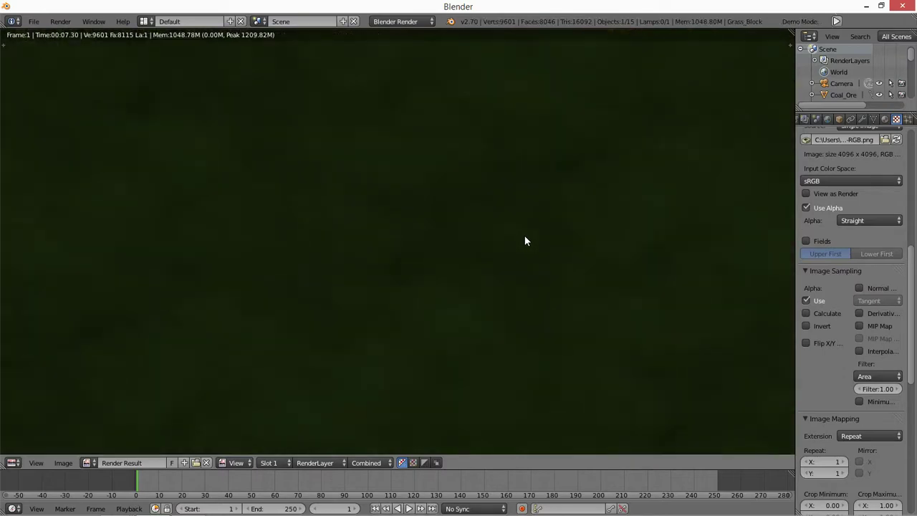
scroll(524, 241, "down", 2)
scroll(502, 251, "down", 2)
scroll(480, 229, "down", 2)
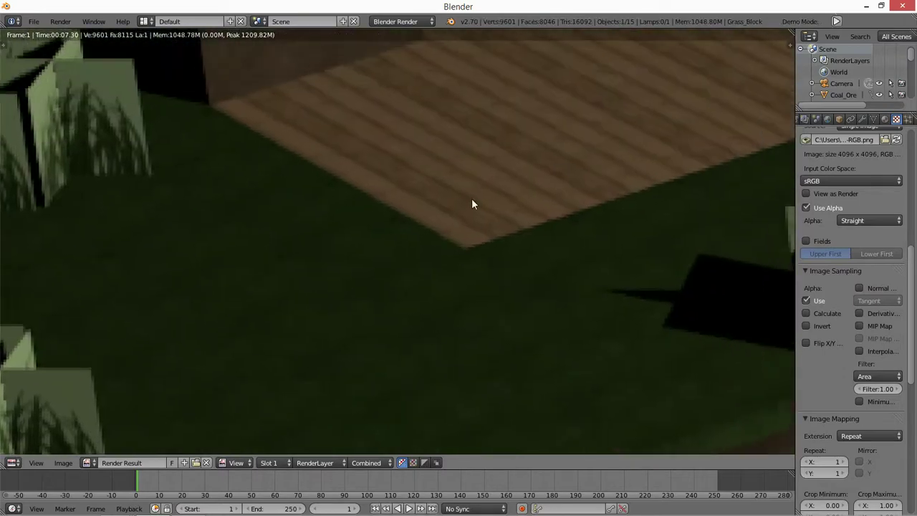
scroll(471, 204, "down", 2)
scroll(462, 215, "down", 2)
scroll(402, 258, "down", 2)
scroll(430, 294, "down", 3)
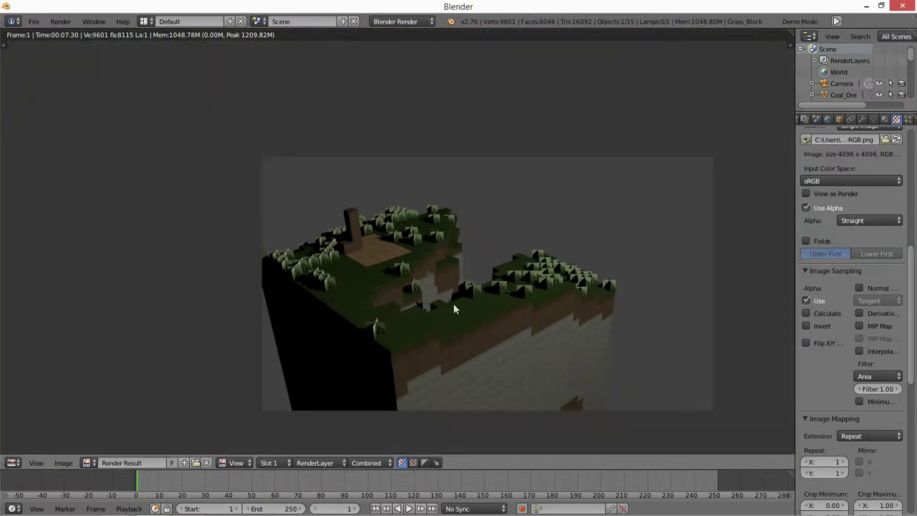
Step: Recentre and zoom the finished render to inspect the sharper Area-filtered textures
middle_click_drag(453, 303, 471, 297)
scroll(416, 291, "up", 2)
scroll(376, 304, "up", 3)
scroll(374, 308, "down", 2)
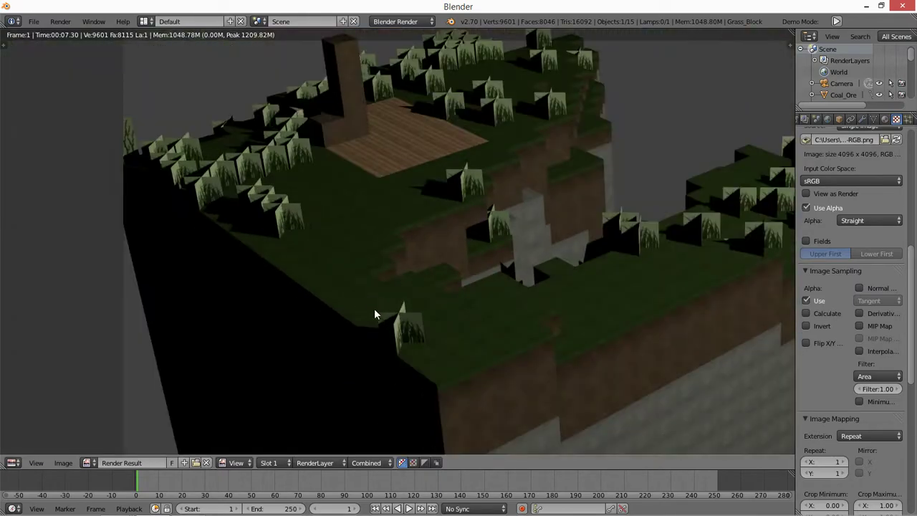
scroll(374, 308, "up", 1)
middle_click_drag(374, 309, 384, 235)
scroll(519, 297, "up", 4)
scroll(523, 294, "down", 5)
scroll(524, 292, "down", 4)
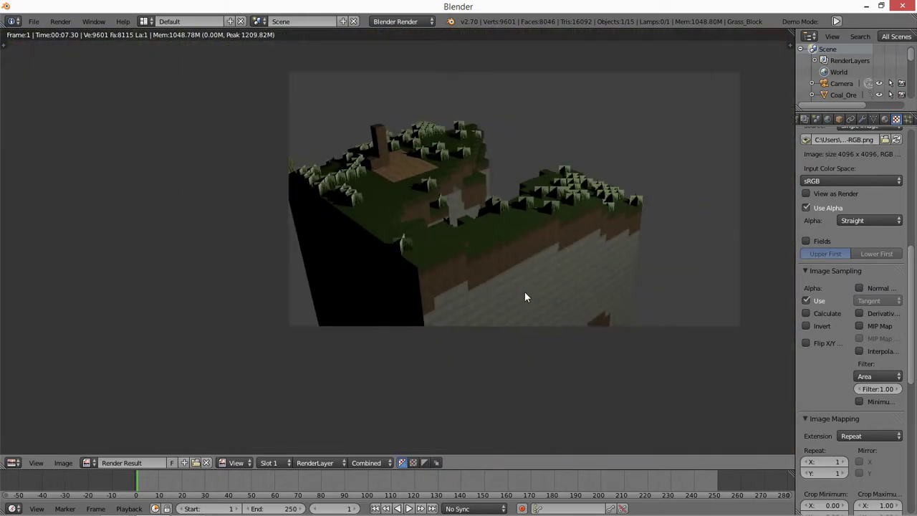